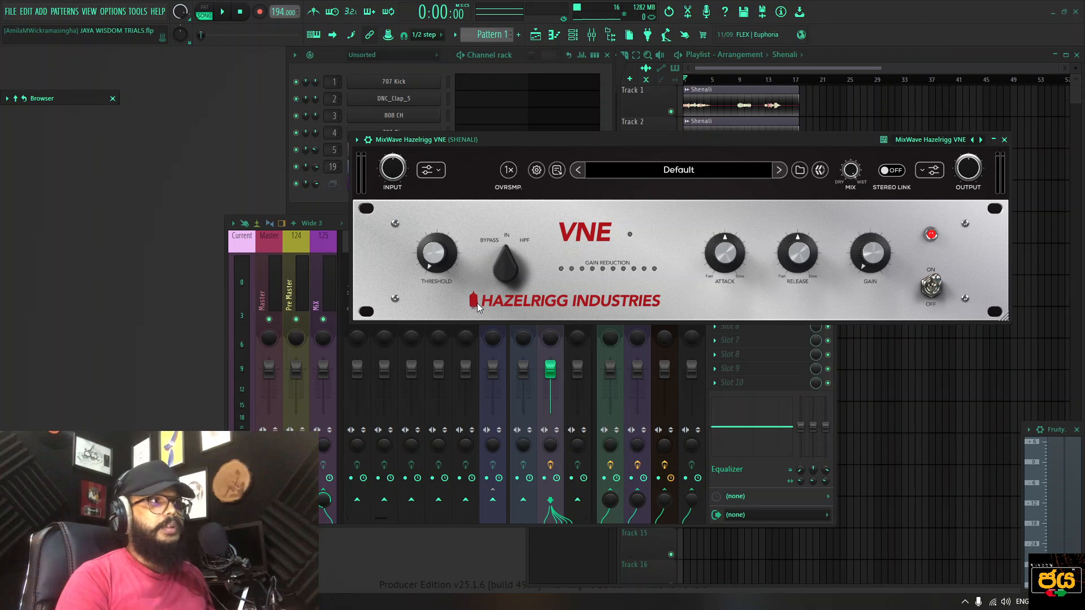
- Try the Classic Theme on the VNE compressor, and return to the silver look
left_click(537, 169)
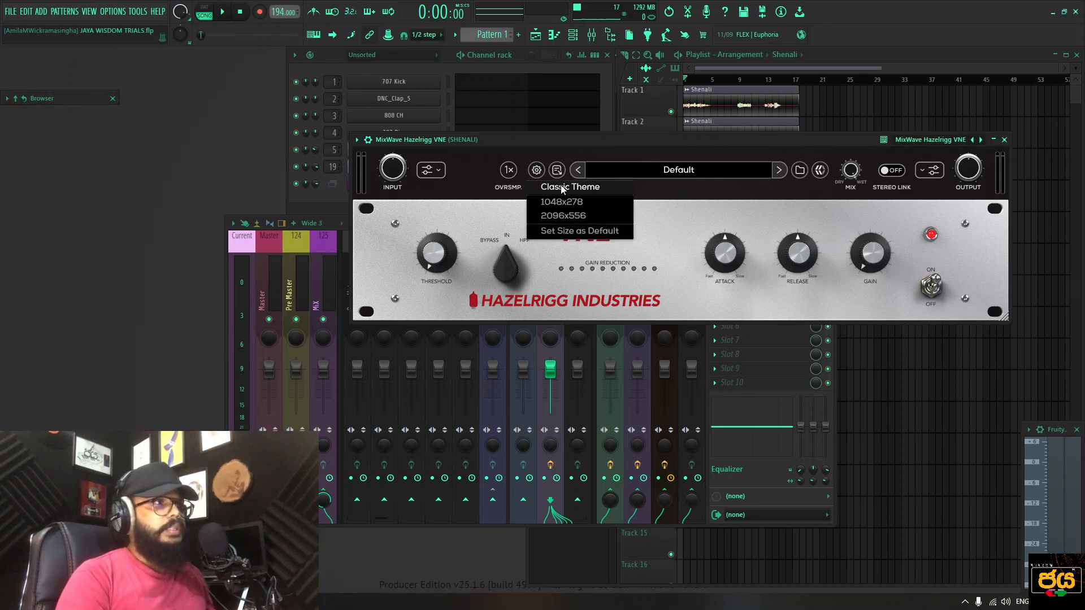
left_click(546, 188)
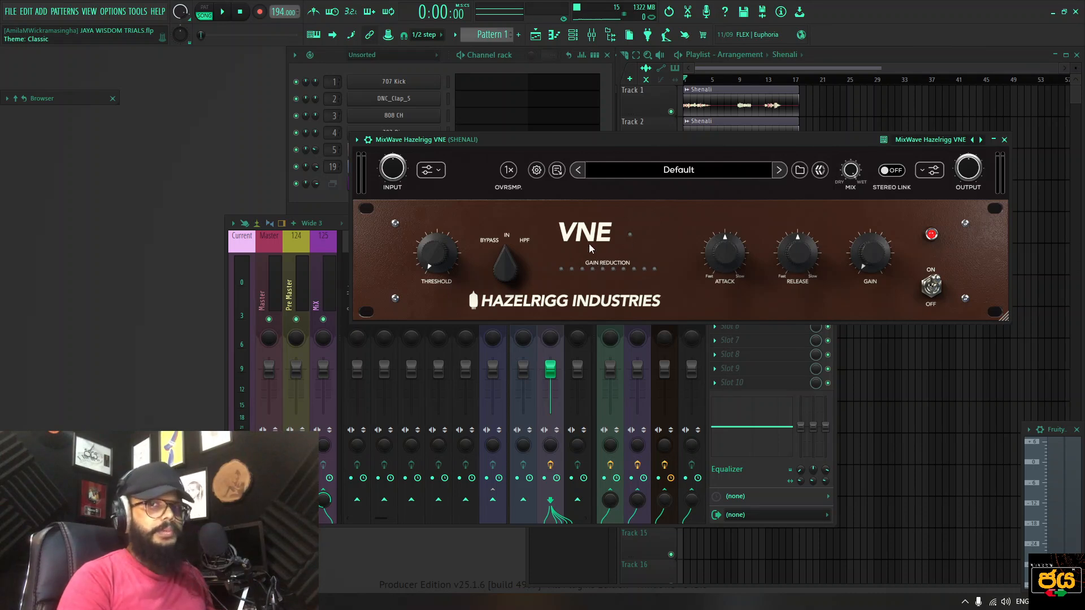
left_click(536, 170)
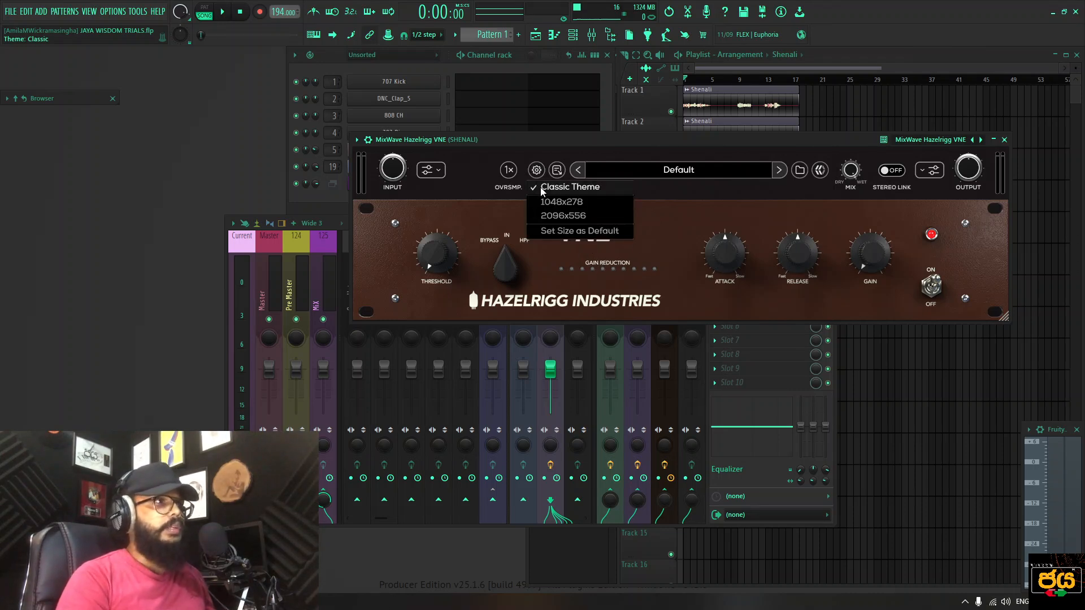
left_click(543, 187)
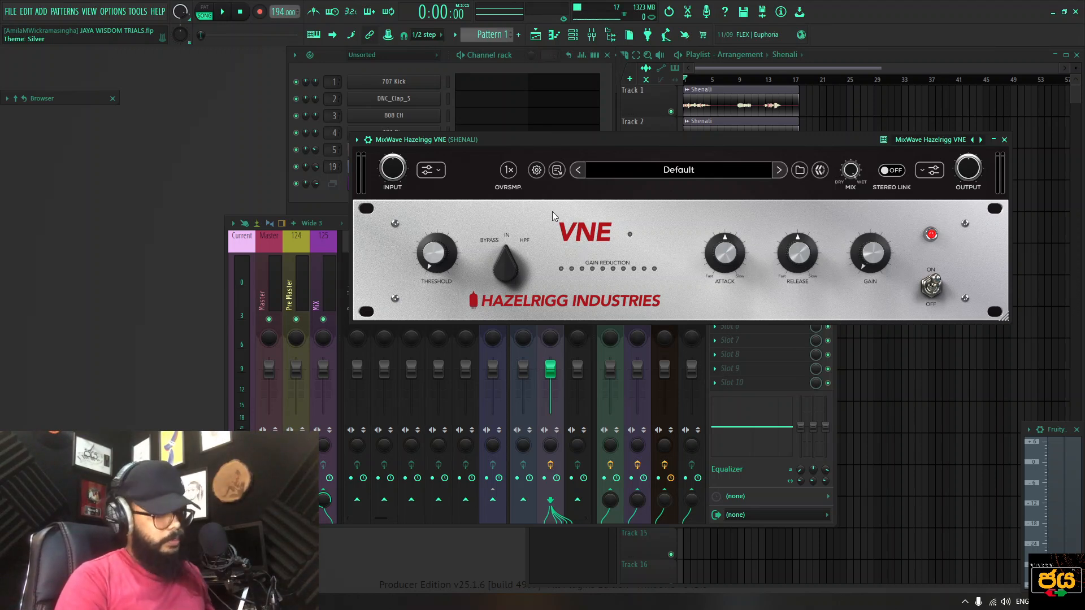
- Check the plugin's slot in the mixer, power the VNE compressor off and play the song to hear the vocal unprocessed
key("F9")
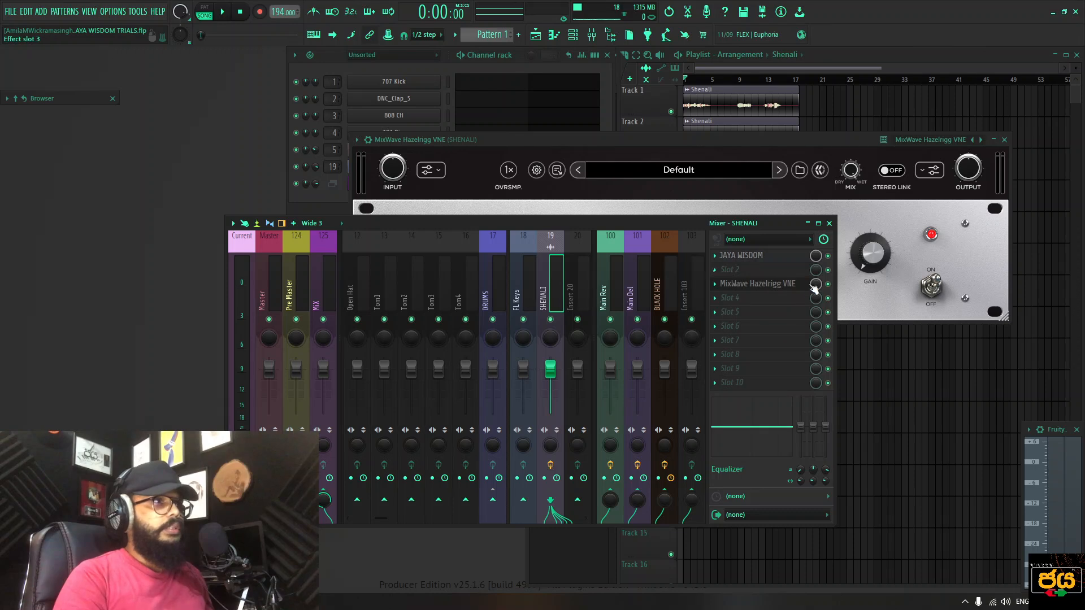
left_click(761, 152)
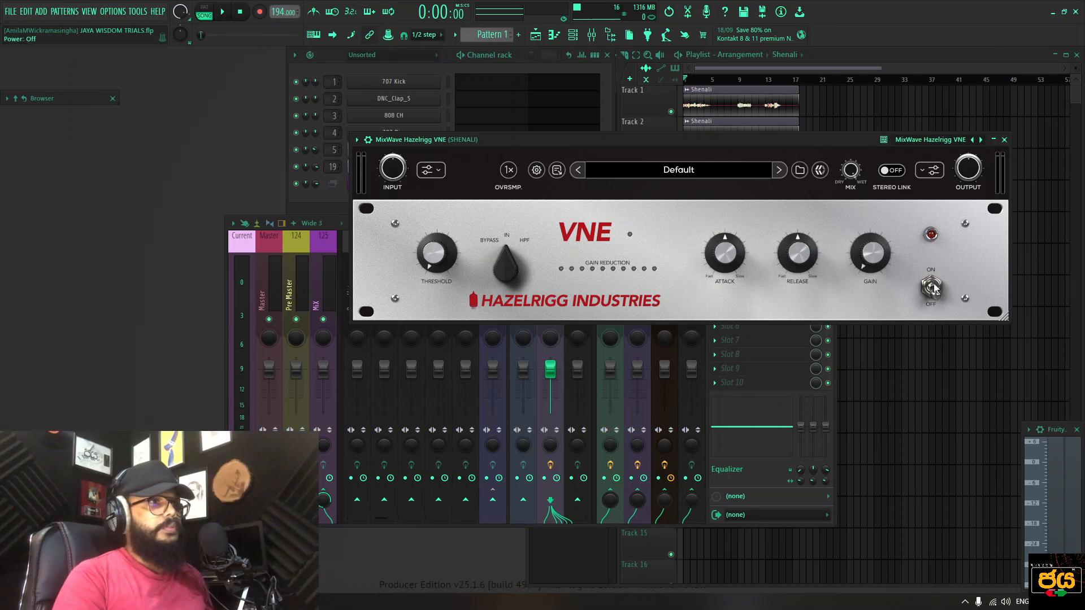
left_click(225, 13)
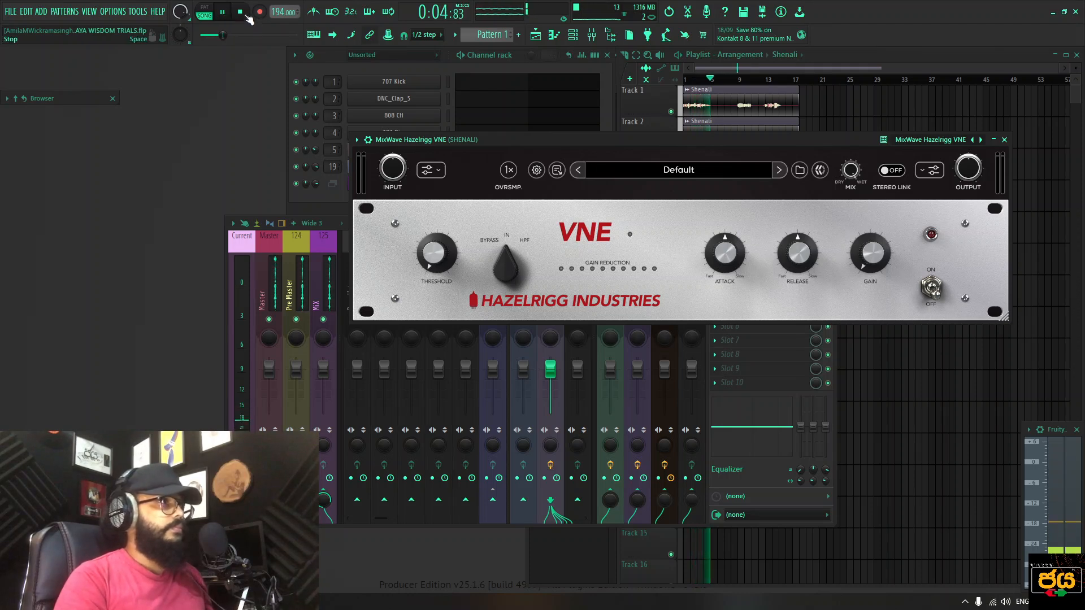
left_click(238, 14)
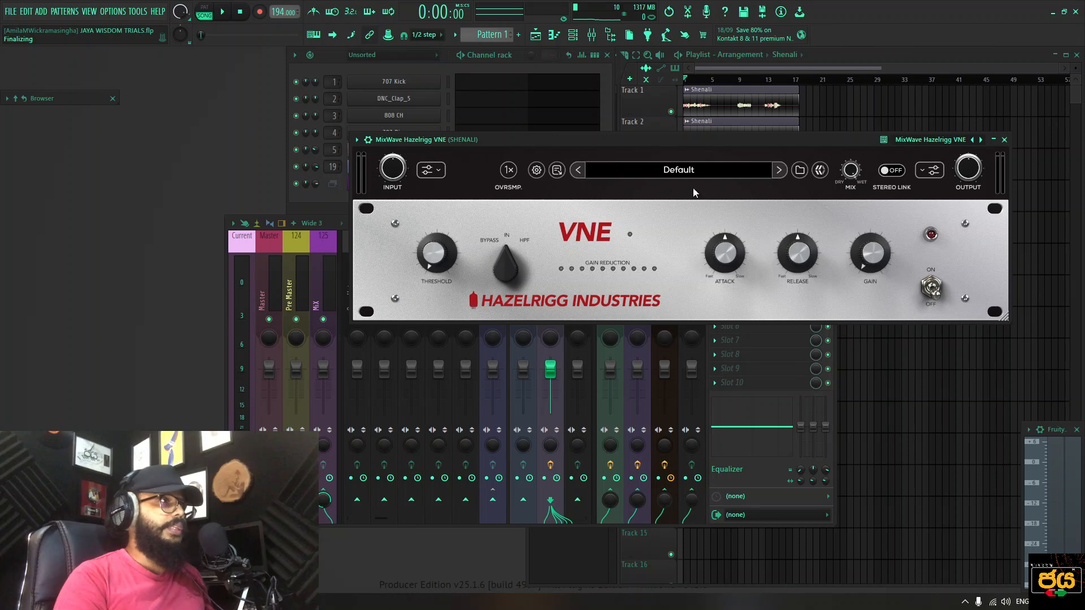
- Inspect the compressor's input level, input HP and LP filters, oversampling setting, theme and window size options
mouse_move(395, 173)
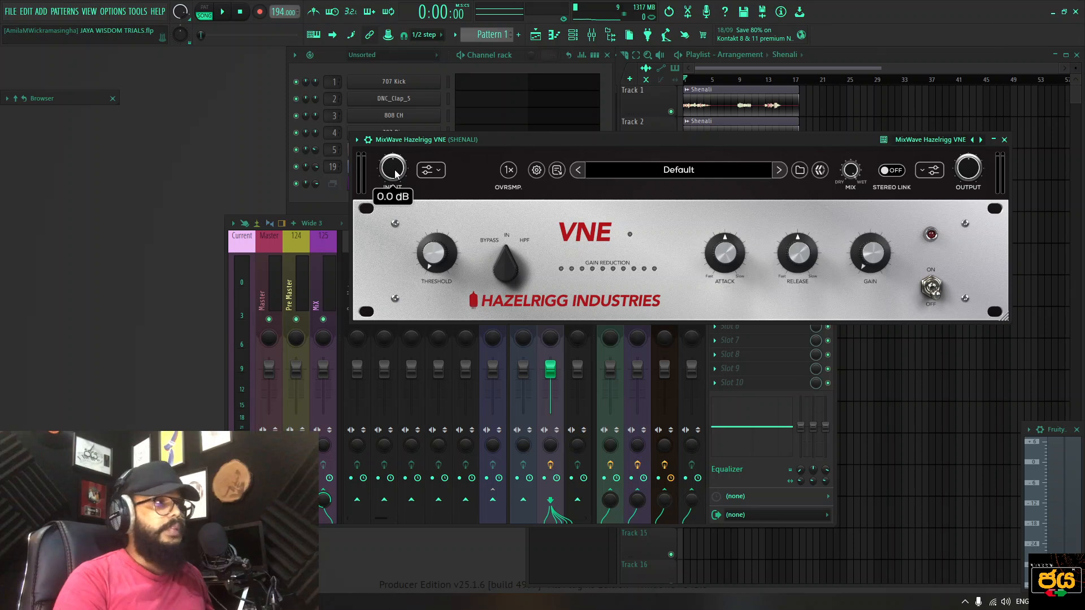
left_click(438, 171)
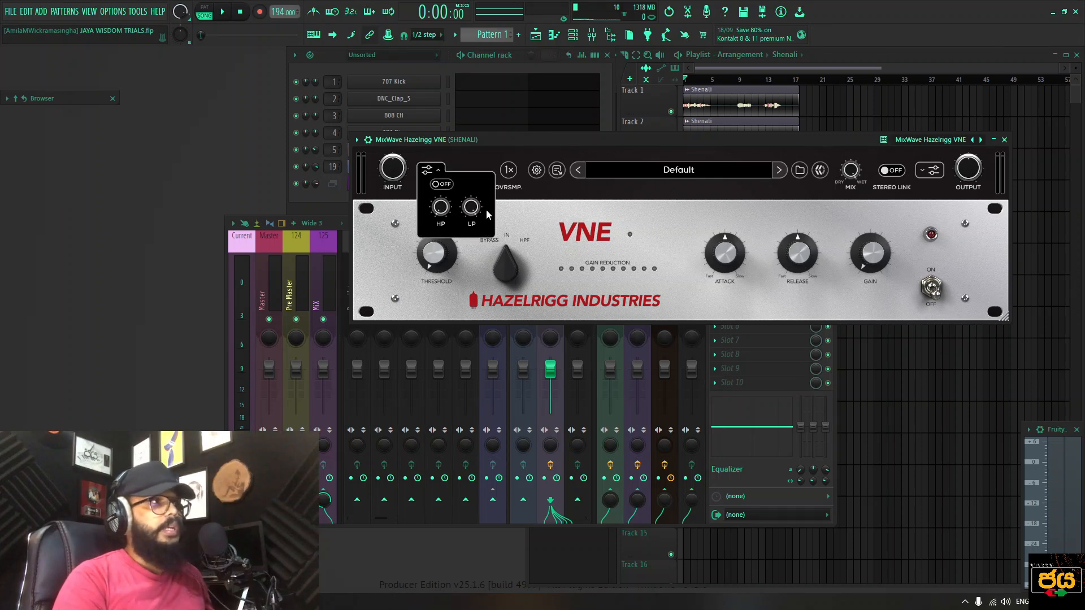
left_click(444, 169)
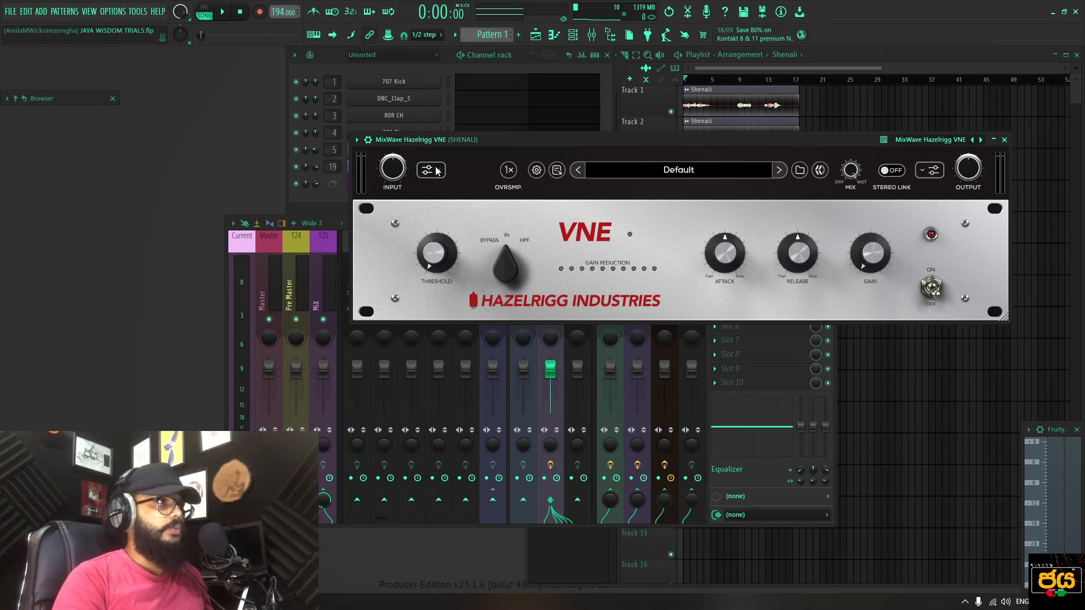
left_click(508, 170)
left_click(523, 163)
left_click(536, 170)
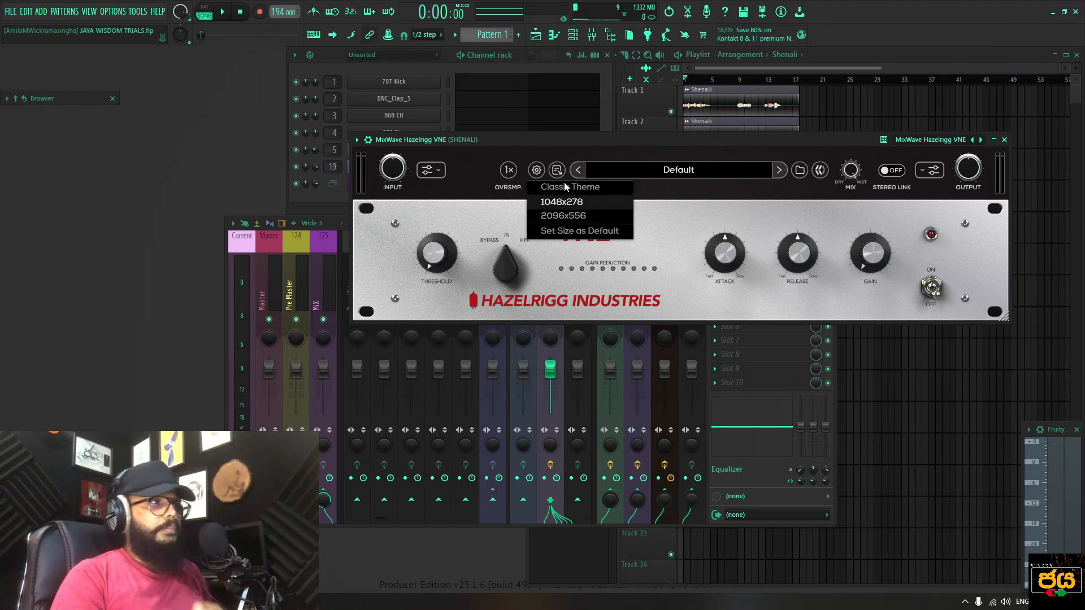
left_click(556, 152)
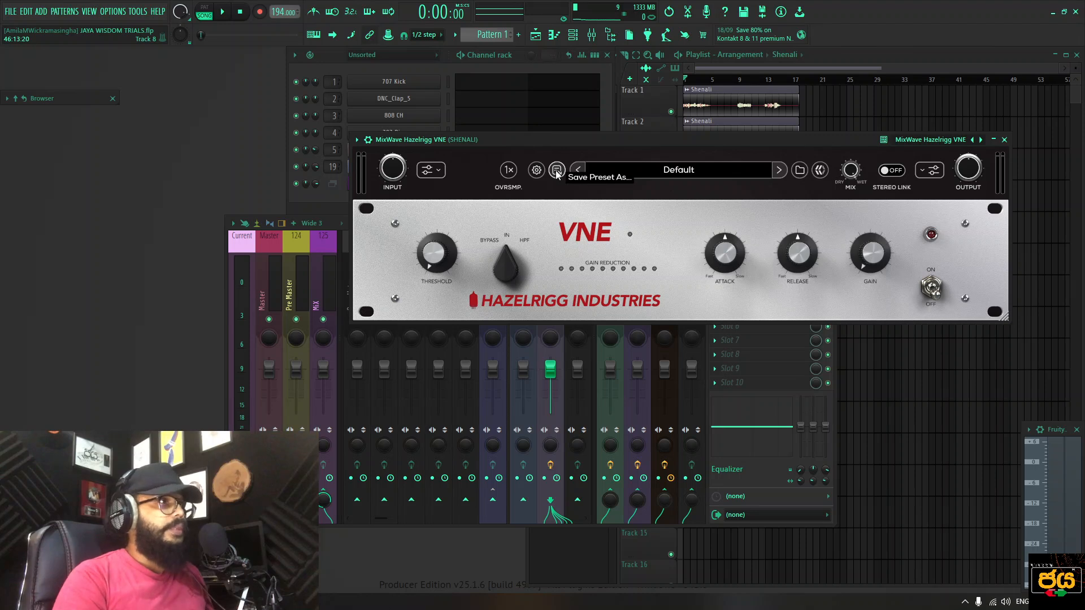
- Browse the compressor's factory preset list and view its version and manual information
left_click(662, 172)
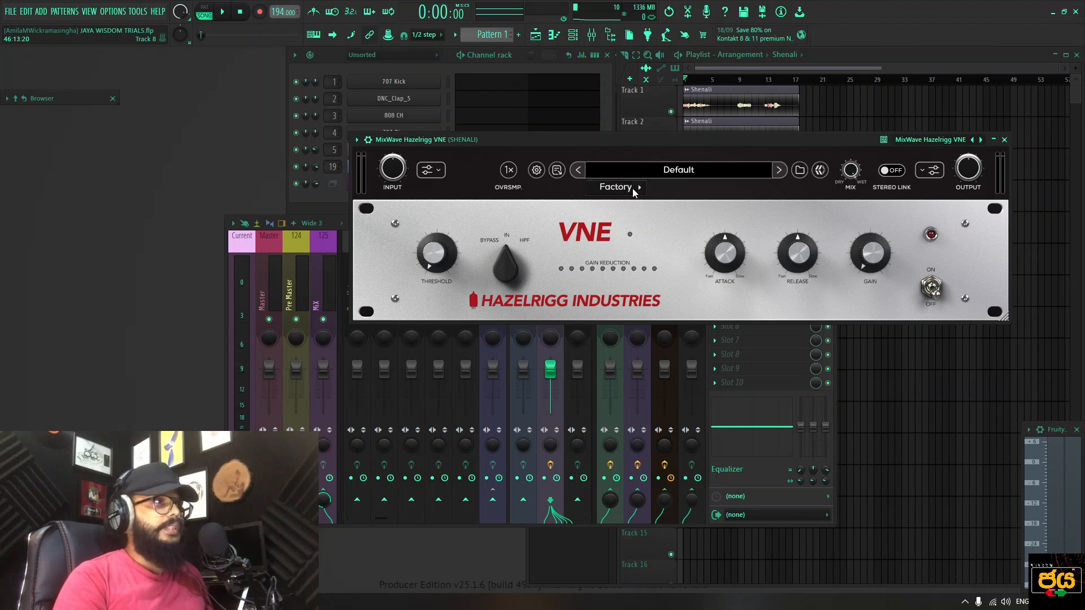
mouse_move(632, 188)
mouse_move(708, 244)
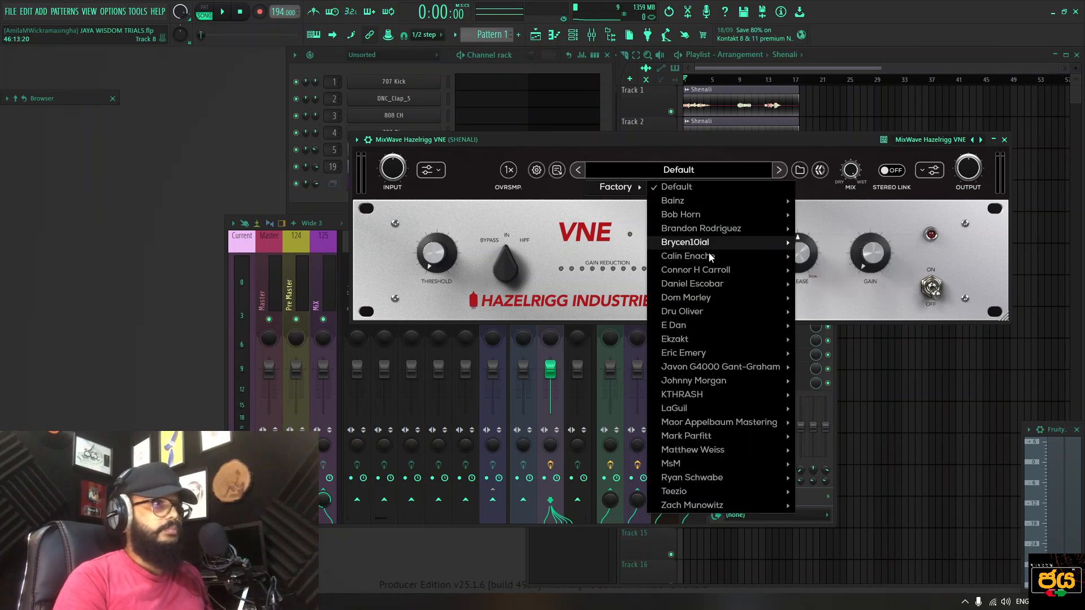
left_click(698, 146)
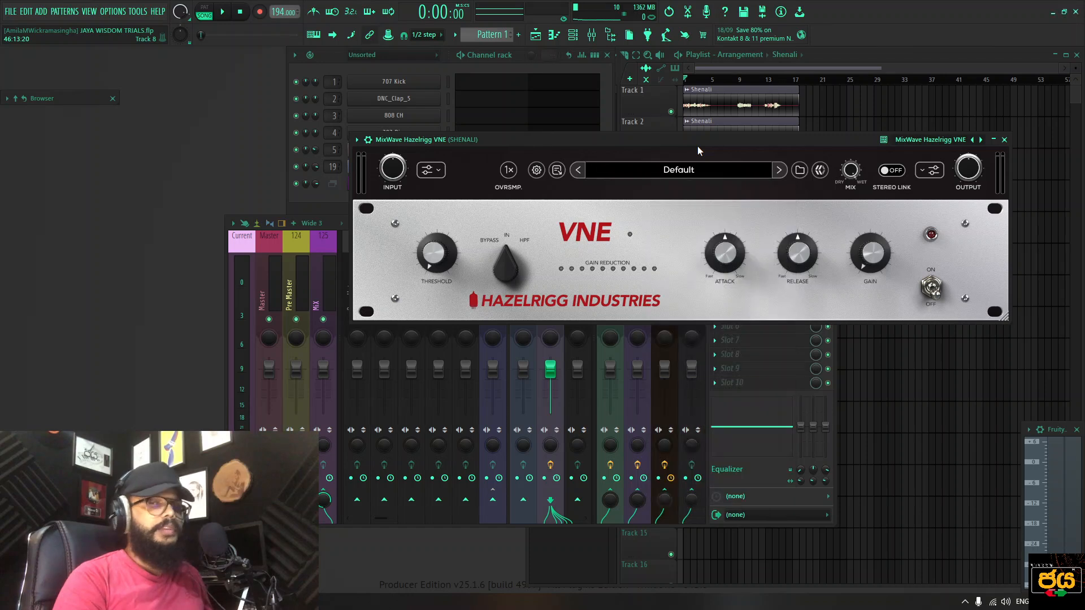
left_click(819, 170)
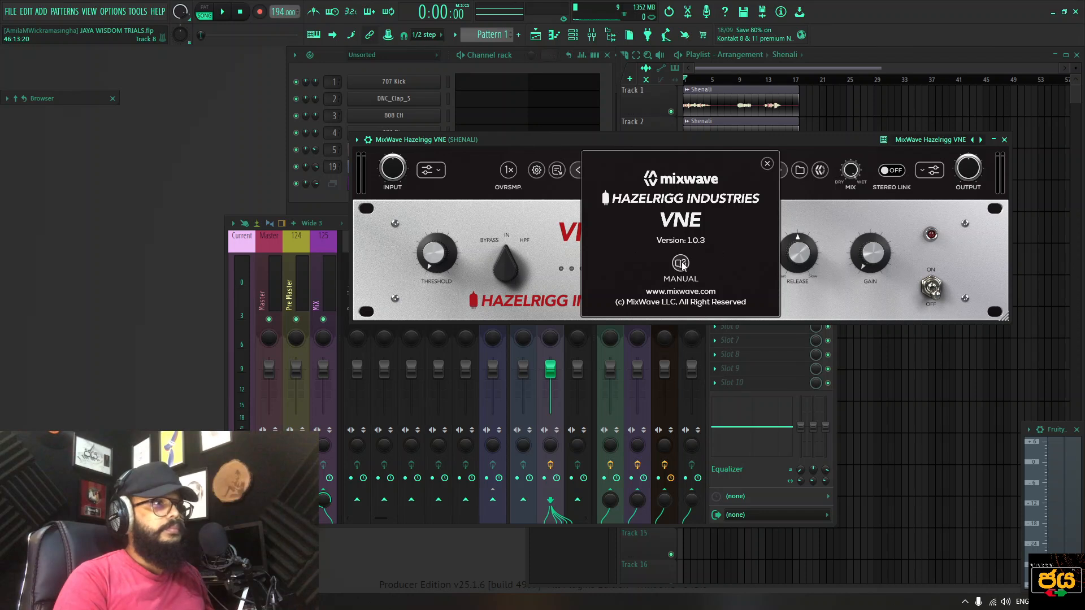
left_click(767, 164)
- Examine the wet/dry mix, try Stereo Link on and off, and look over the output HP and LP filters and output level
mouse_move(856, 178)
left_click_drag(856, 178, 842, 149)
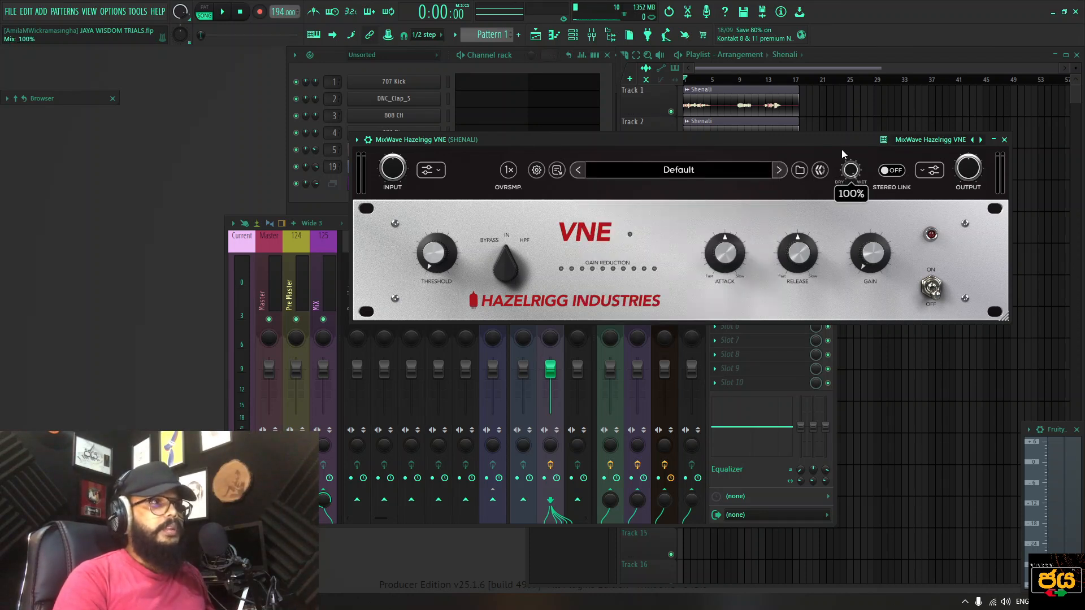
left_click(893, 177)
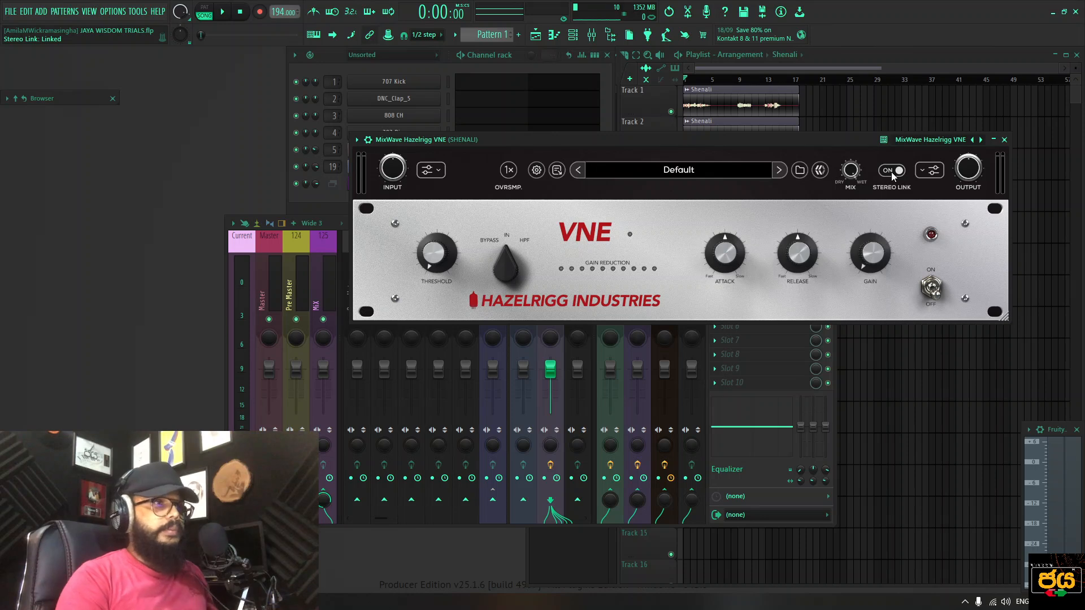
left_click(893, 176)
left_click(930, 170)
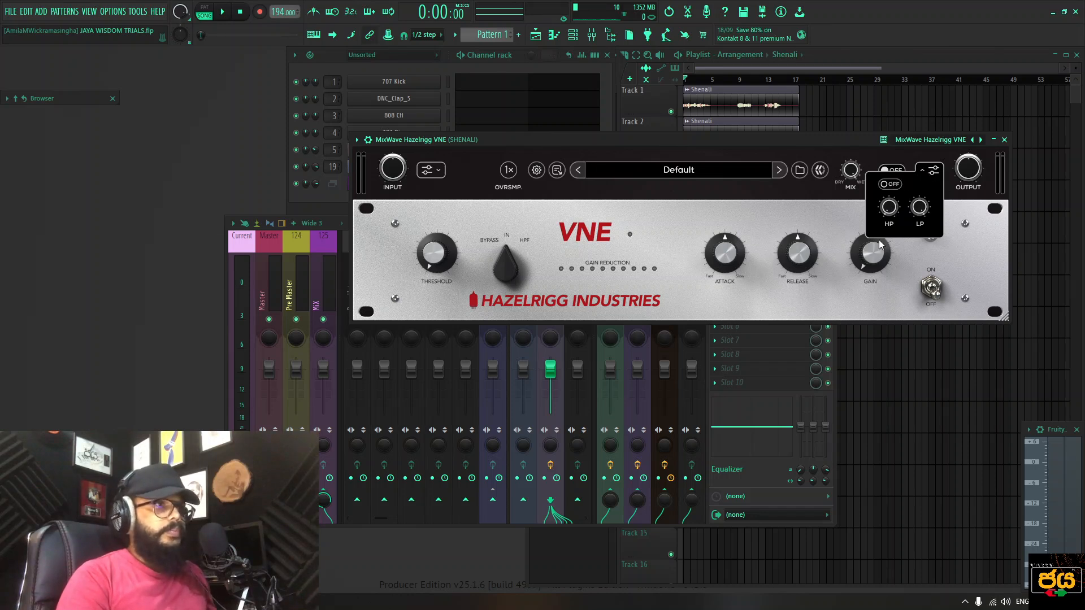
mouse_move(895, 219)
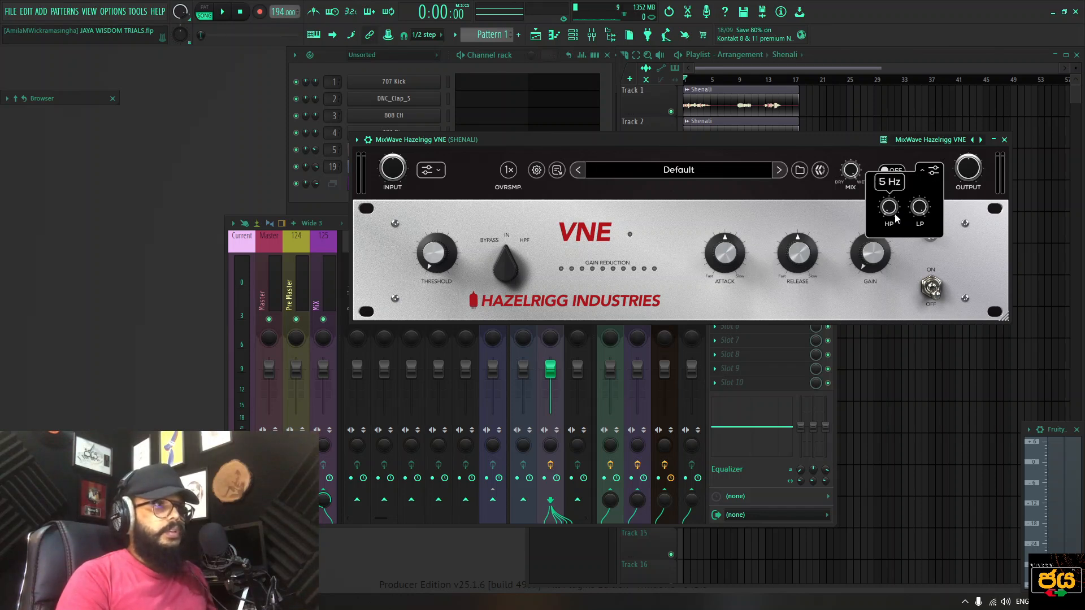
left_click(933, 171)
mouse_move(970, 181)
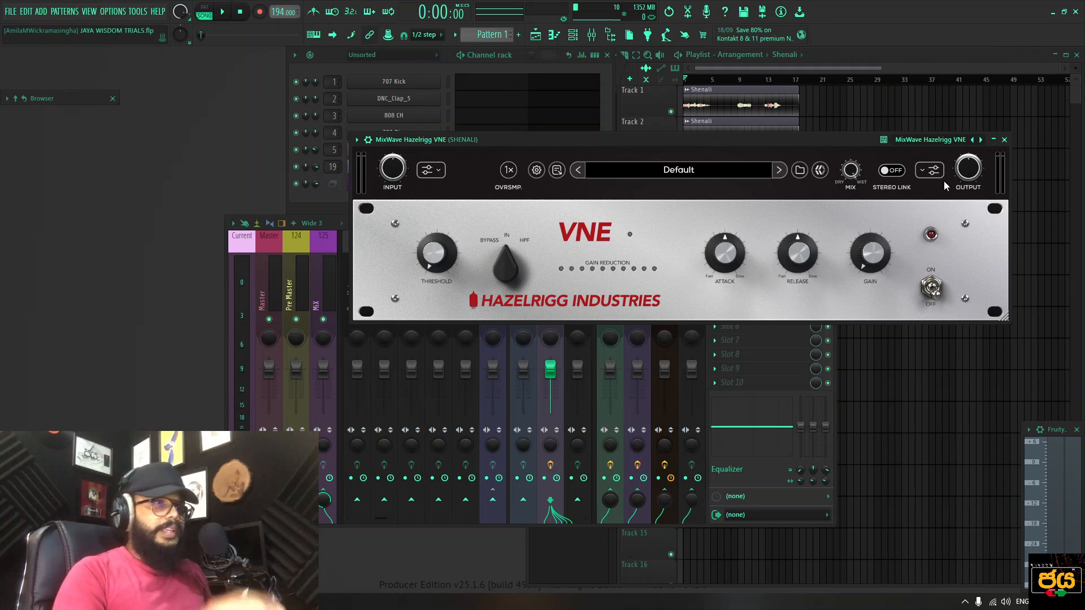
mouse_move(961, 178)
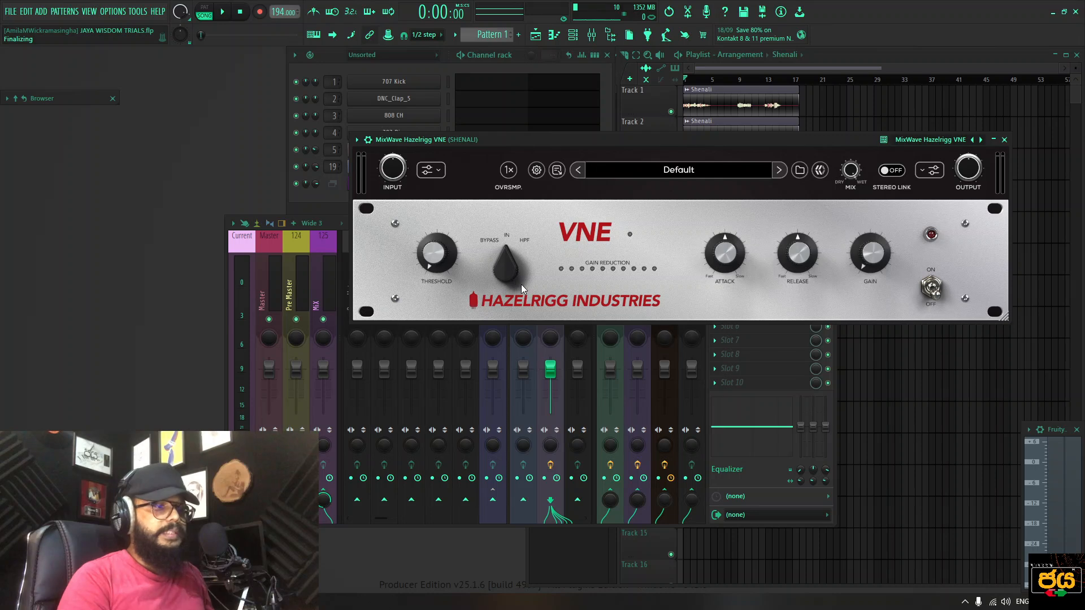
- Try out the range of the threshold control and return it to 0%
left_click_drag(442, 265, 444, 296)
left_click_drag(426, 208, 424, 293)
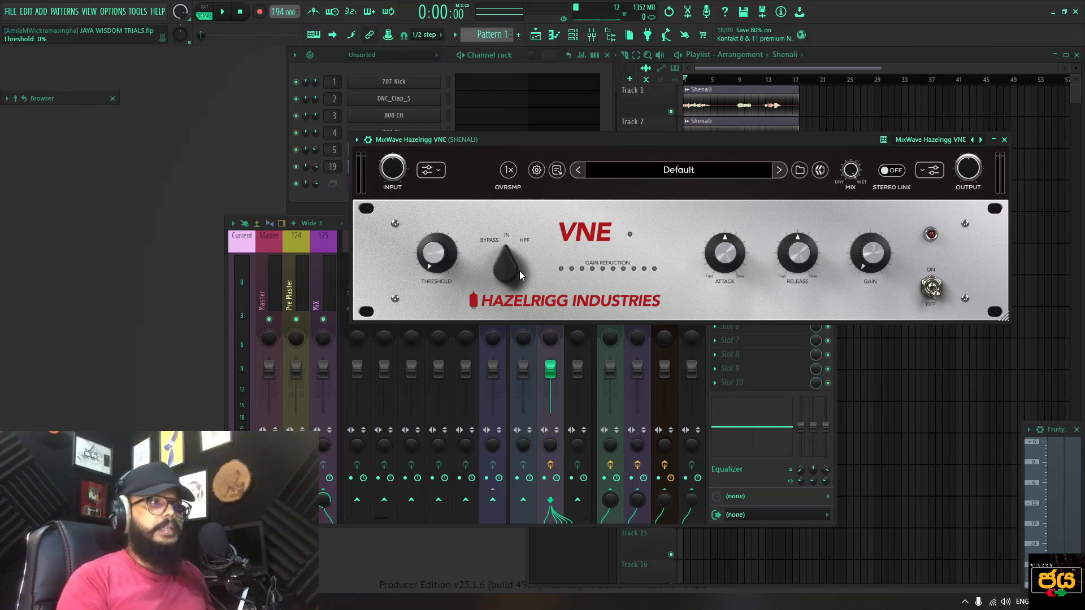
mouse_move(888, 259)
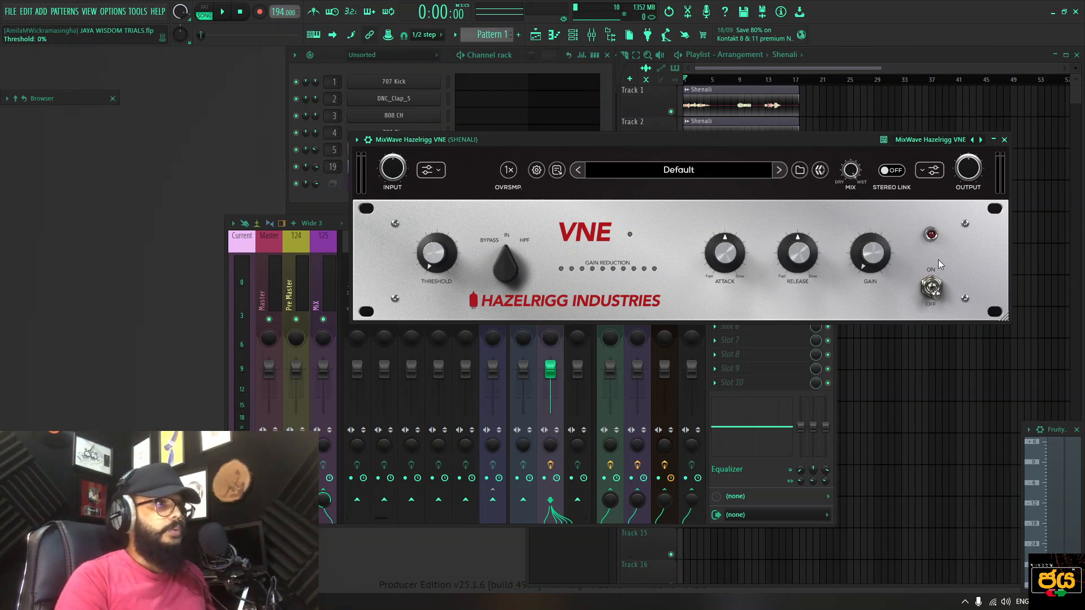
- Power the compressor on, start song playback and raise the threshold to just past halfway
left_click(937, 296)
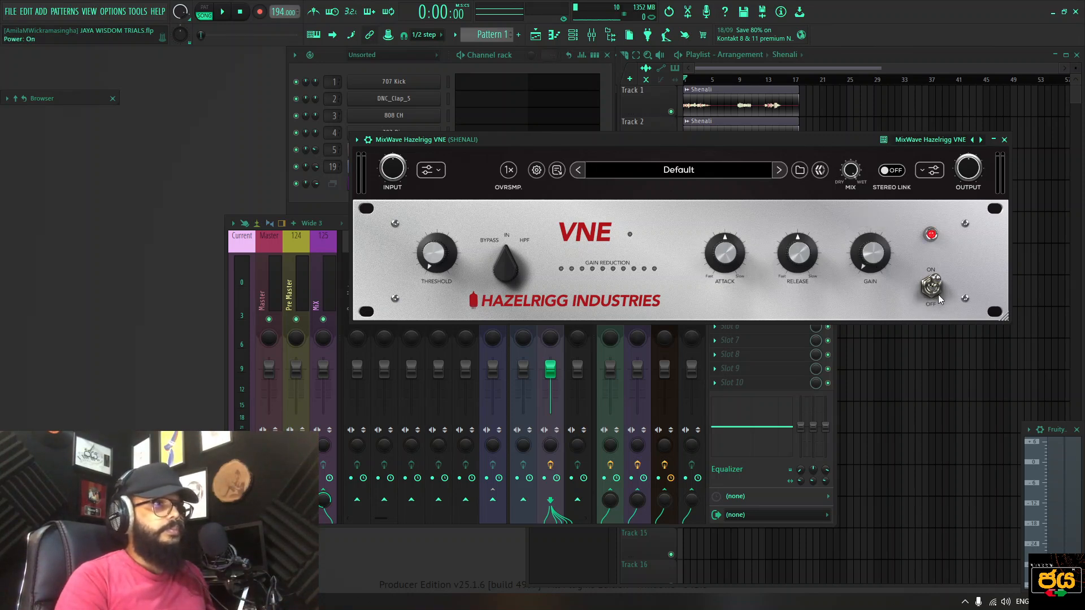
left_click(230, 12)
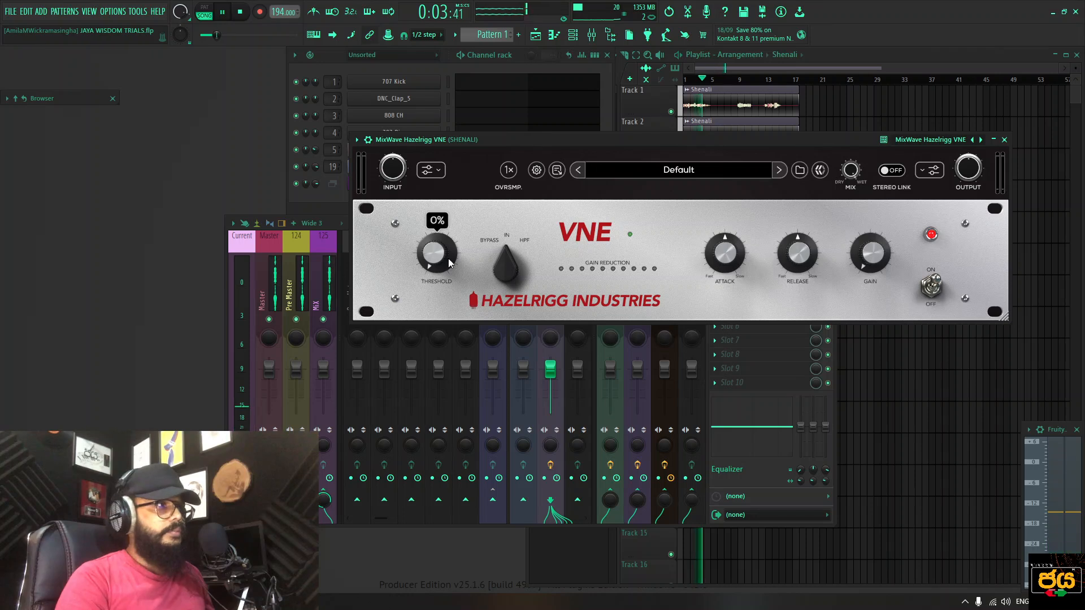
left_click_drag(433, 253, 429, 170)
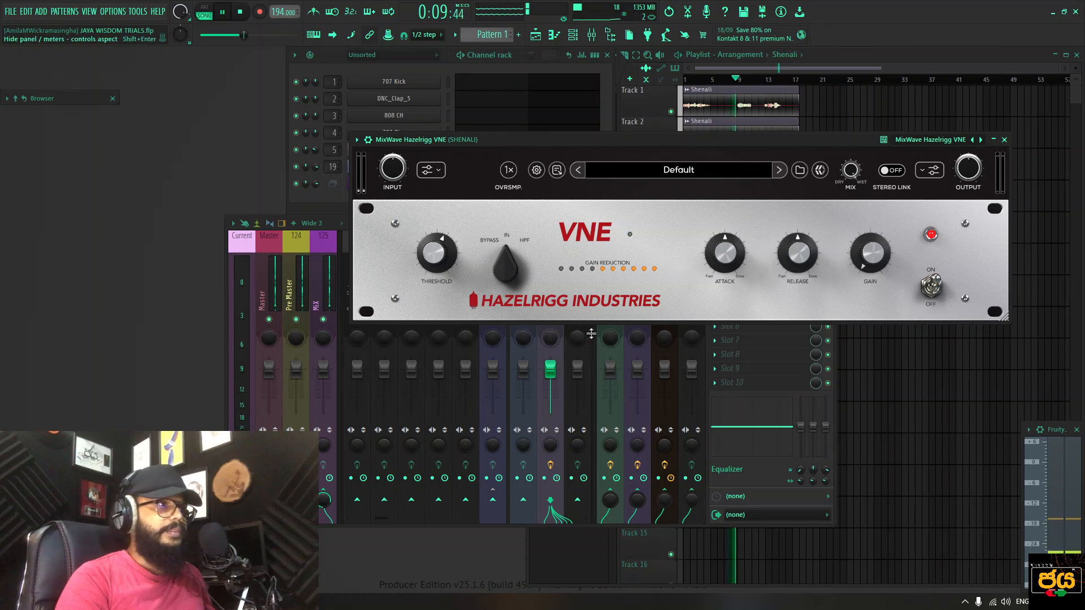
- Set a fast attack of 2% and a release of 39% while the vocal plays
left_click_drag(725, 254, 728, 305)
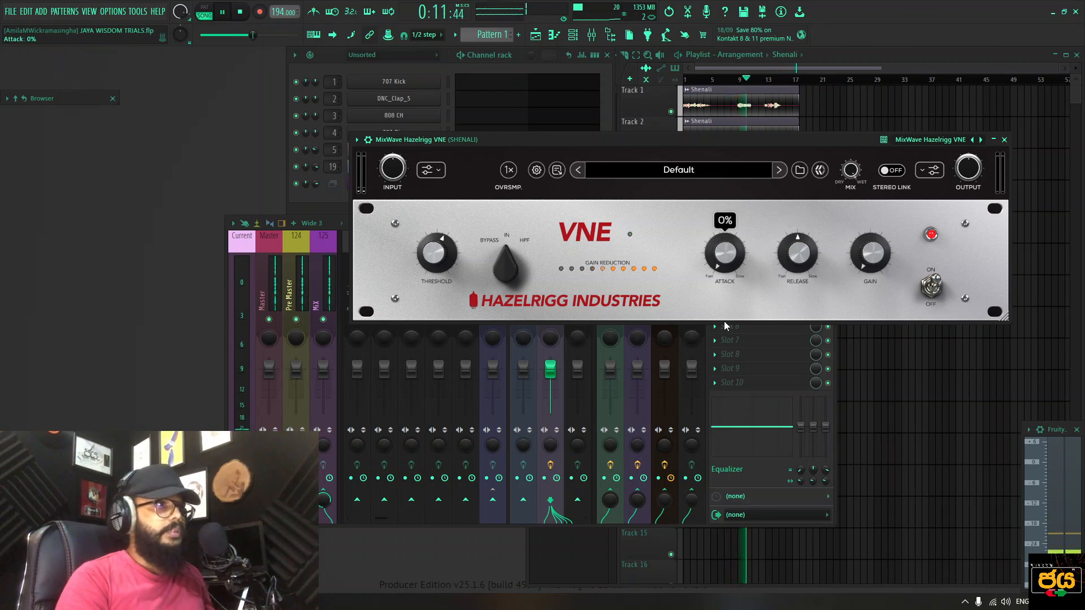
mouse_move(798, 263)
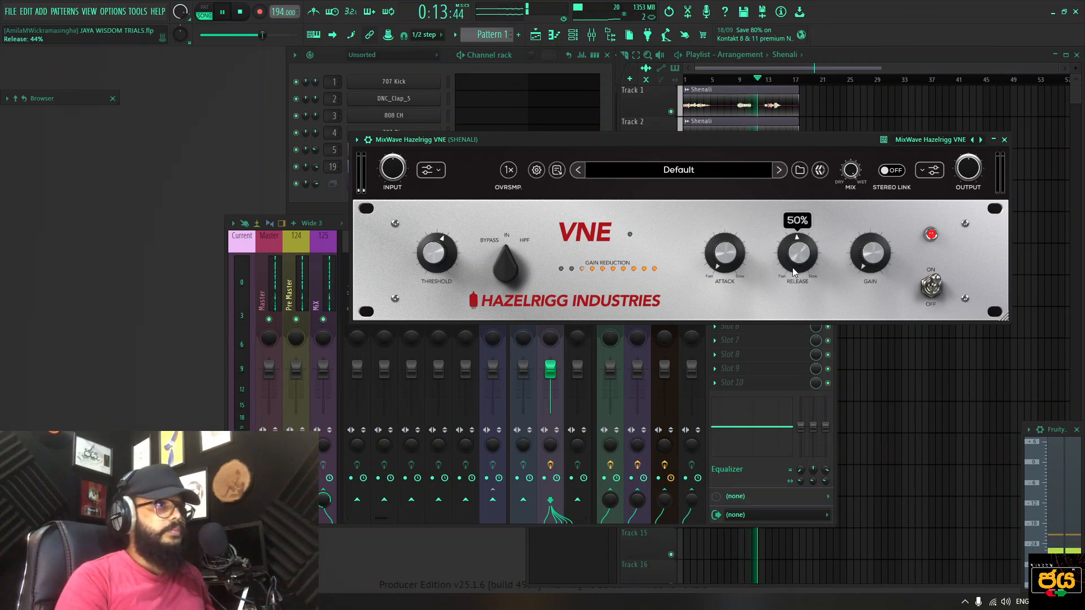
left_click_drag(792, 267, 794, 328)
mouse_move(719, 265)
left_click_drag(719, 266, 738, 282)
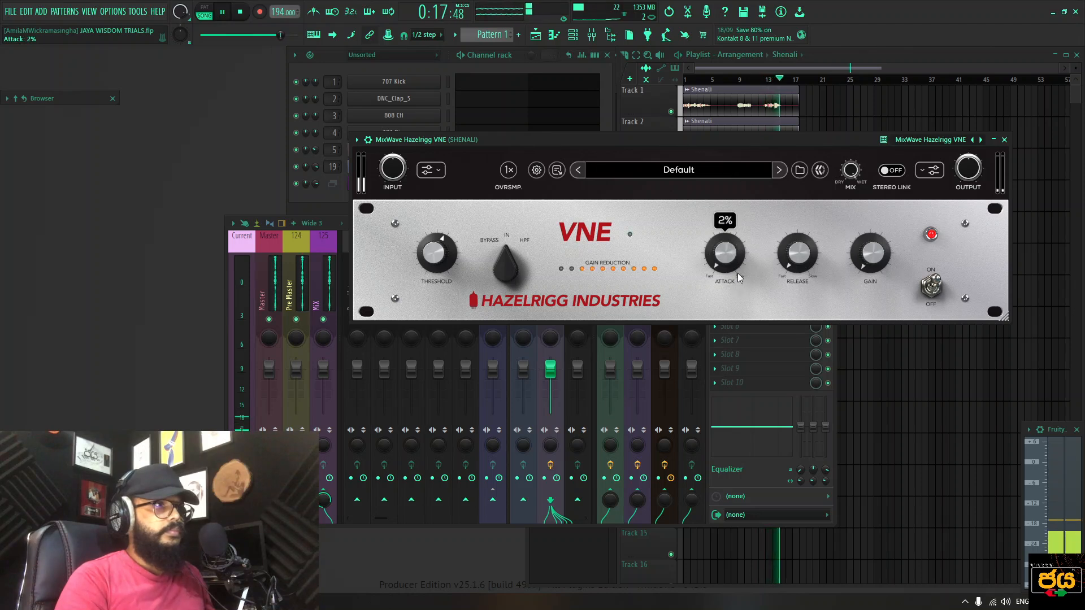
left_click_drag(796, 254, 792, 220)
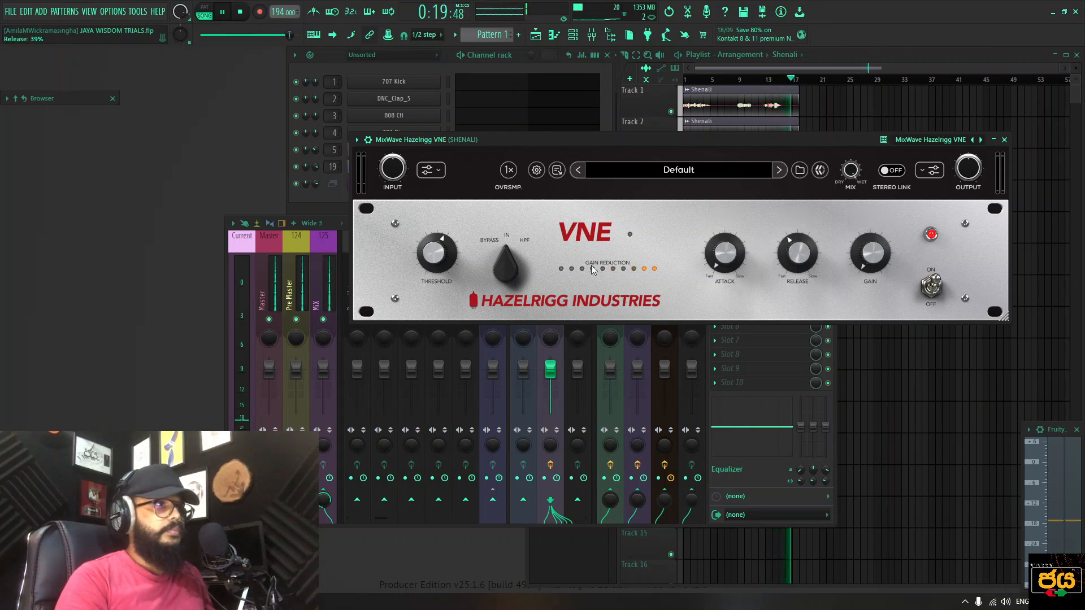
- Raise the threshold a little further, turn the makeup gain up to about halfway and stop playback
left_click_drag(444, 256, 447, 244)
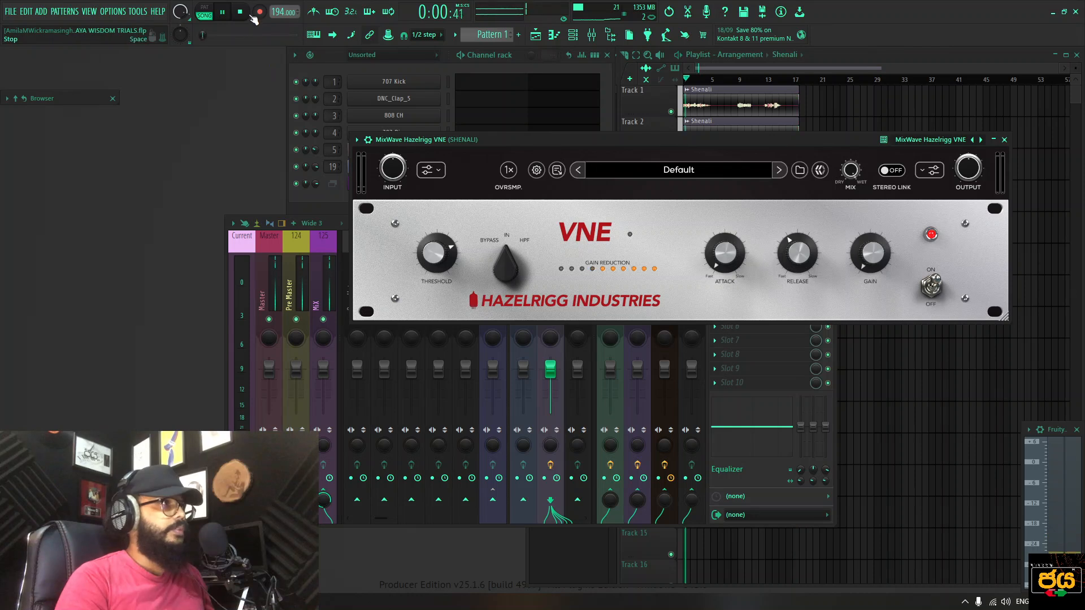
left_click_drag(870, 261, 862, 185)
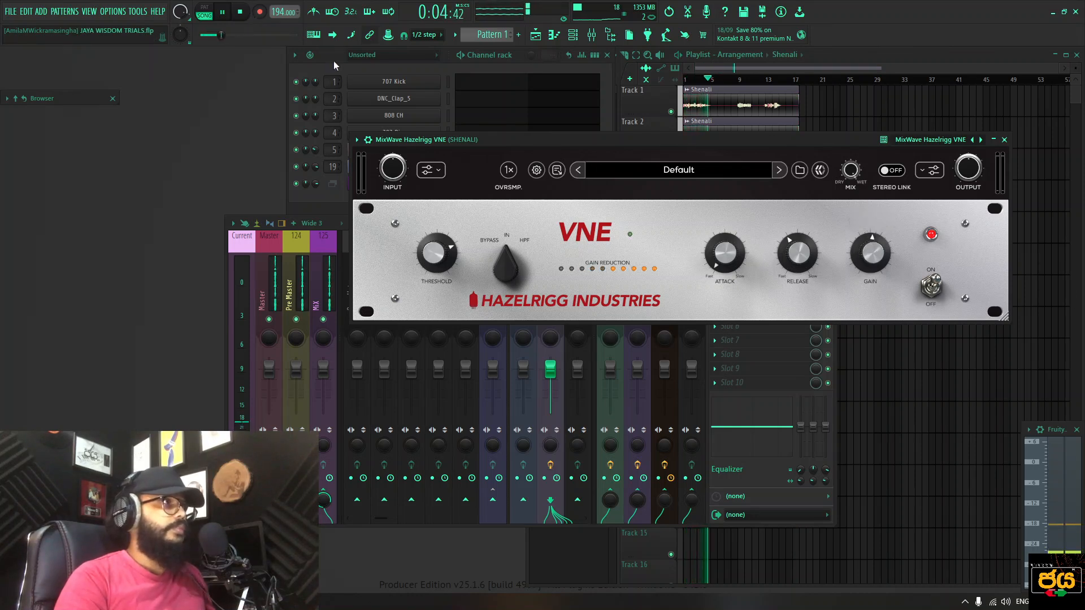
left_click(242, 13)
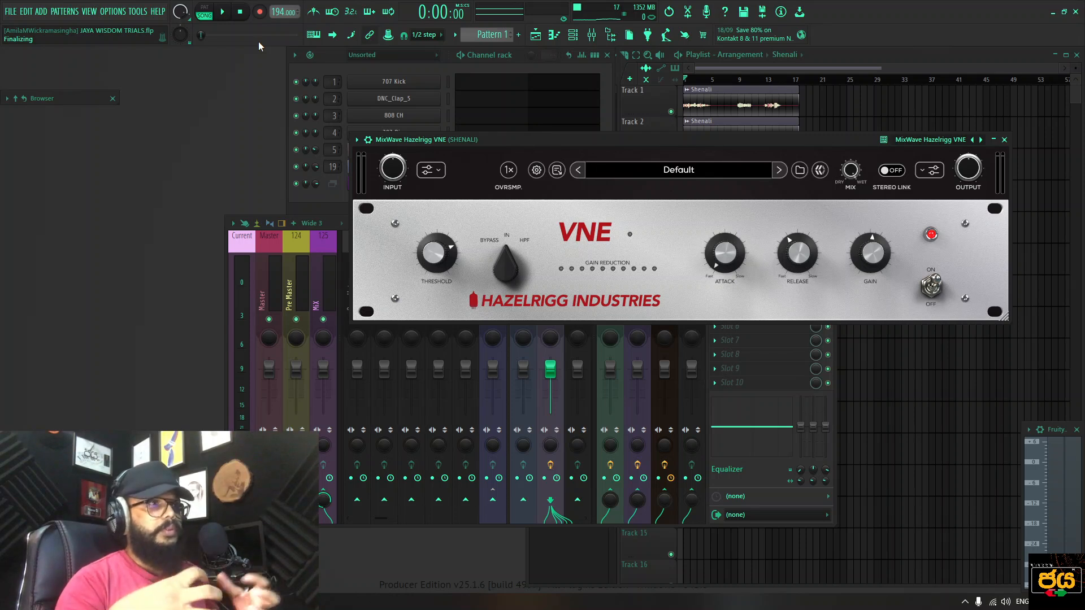
- Play the song and switch the VNE compressor's power off and back on to compare the vocal
left_click(226, 12)
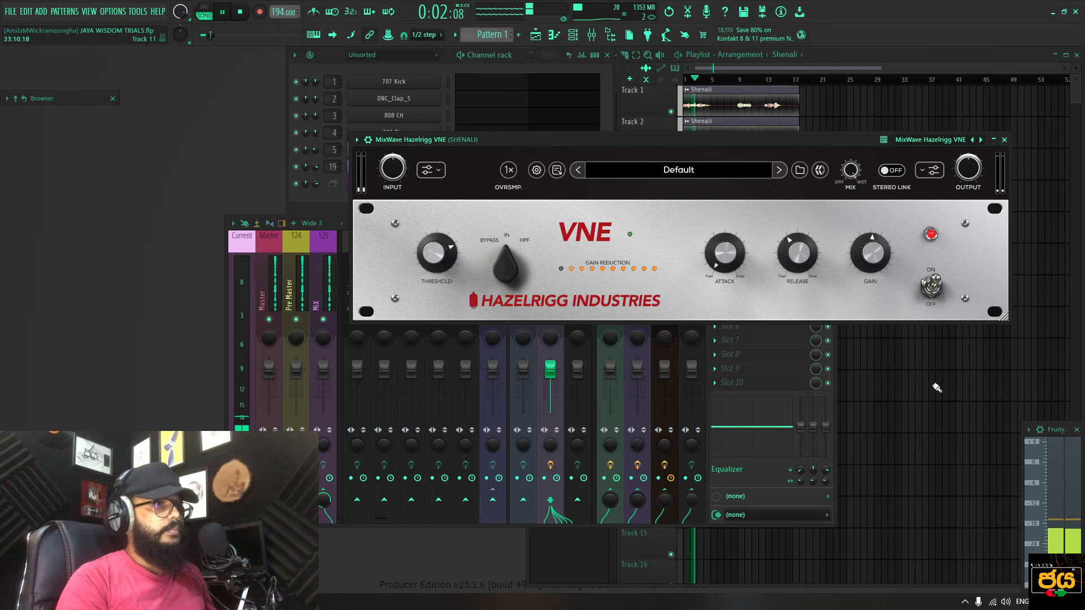
left_click(935, 291)
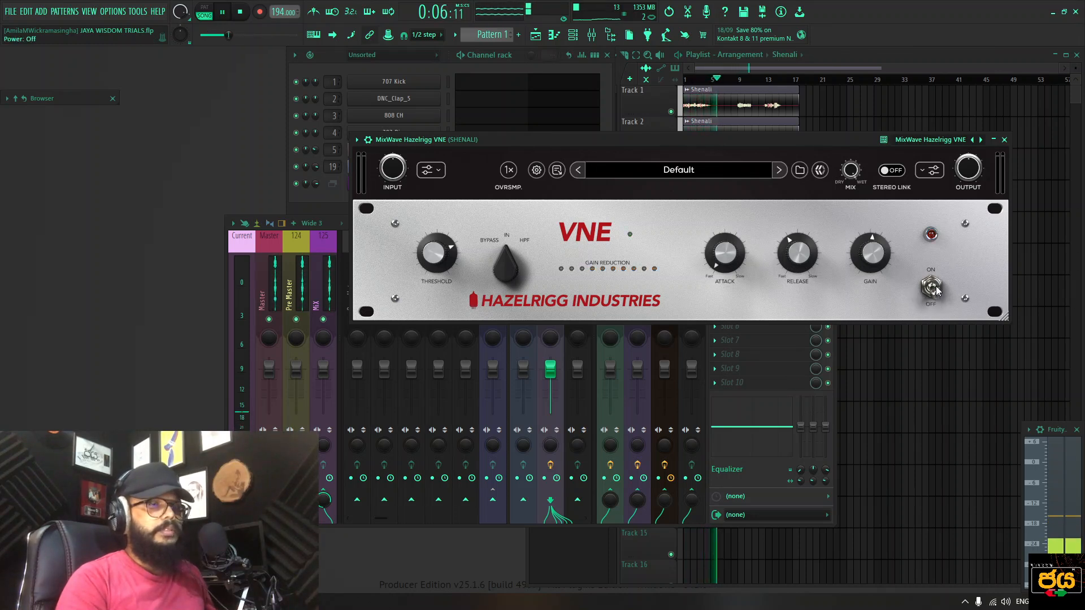
left_click(935, 290)
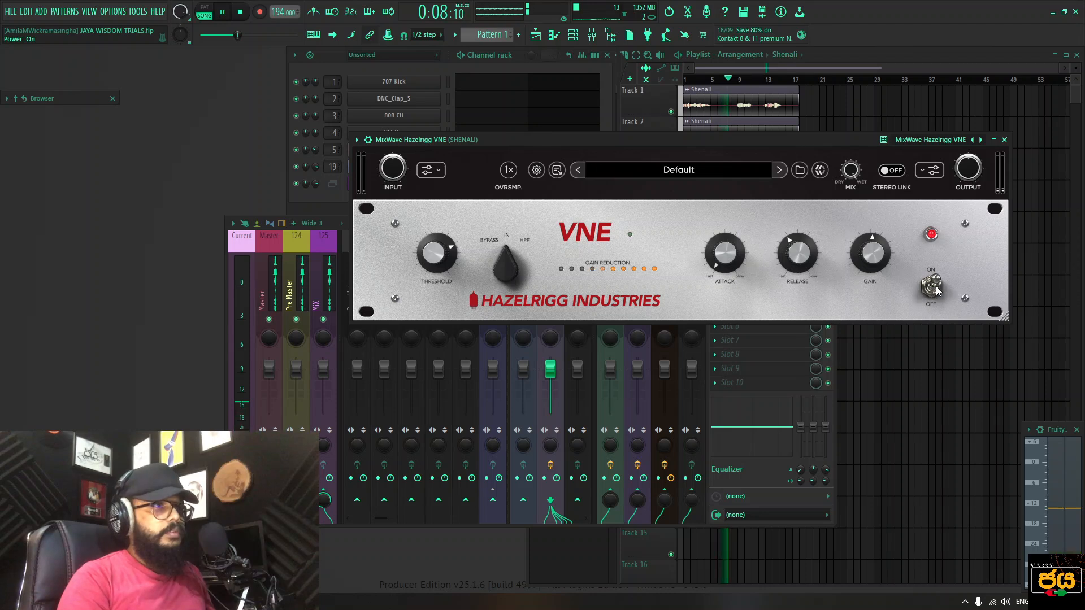
- Open the Fruity Limiter on the Master track and arrange its graph beside the vocal track's reopened VNE compressor
left_click(590, 368)
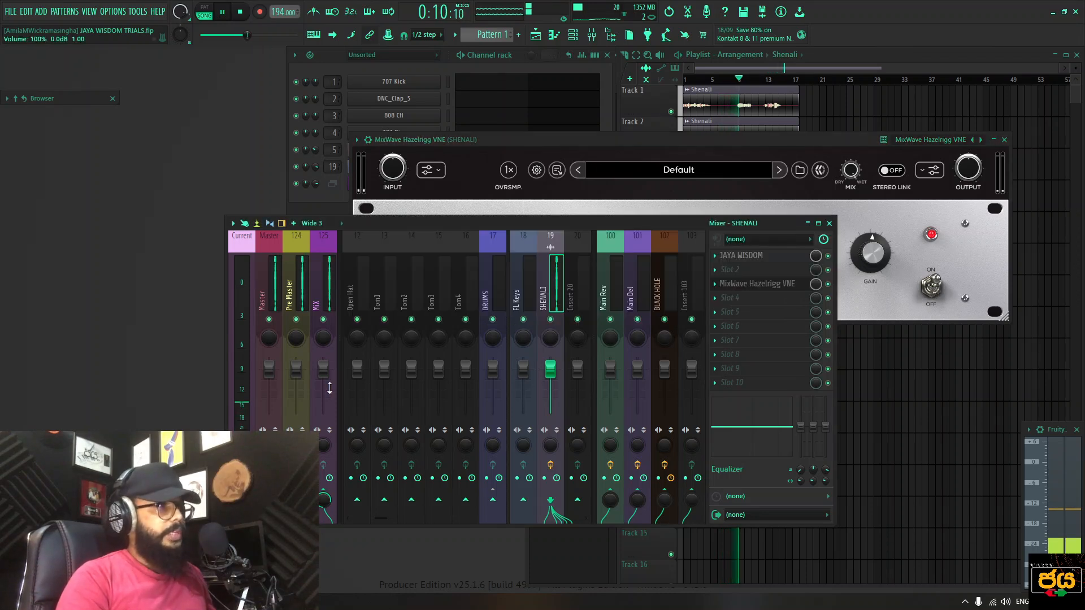
left_click(745, 297)
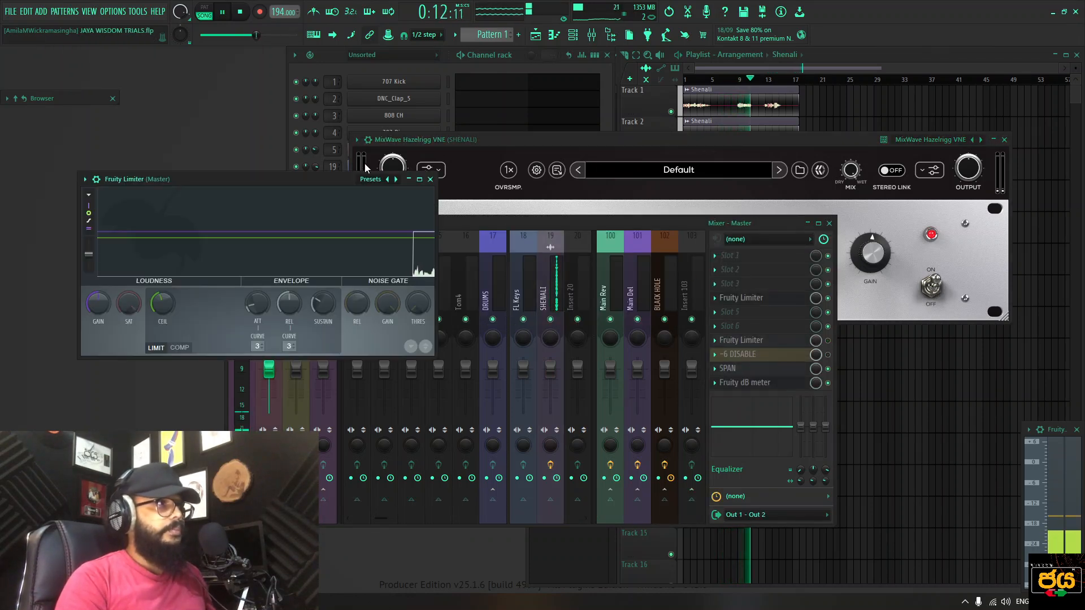
left_click_drag(306, 175, 372, 69)
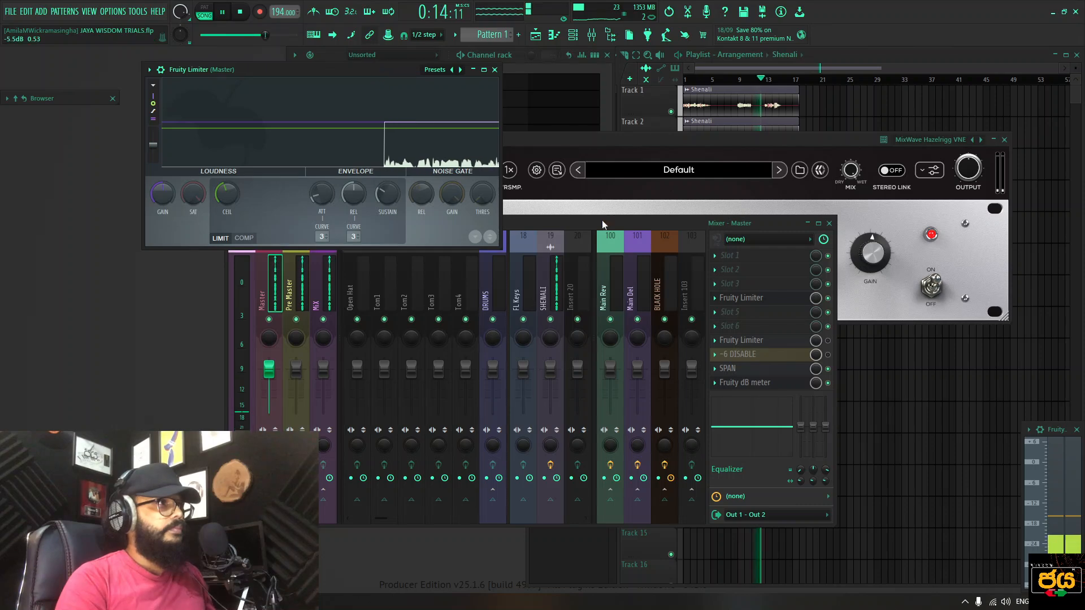
left_click(559, 279)
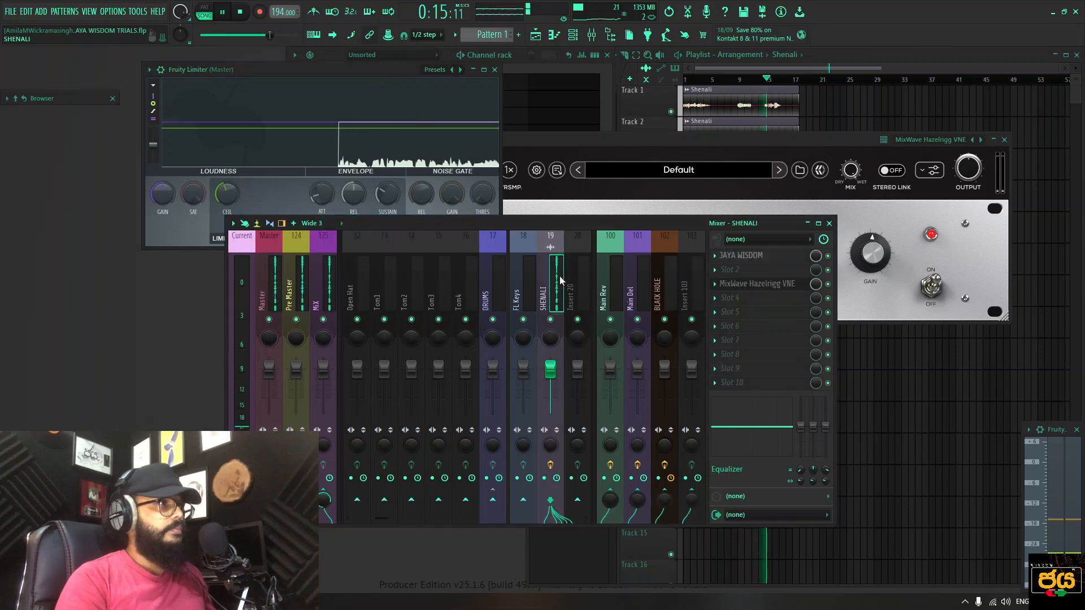
left_click(757, 284)
left_click(757, 283)
left_click_drag(690, 142, 718, 179)
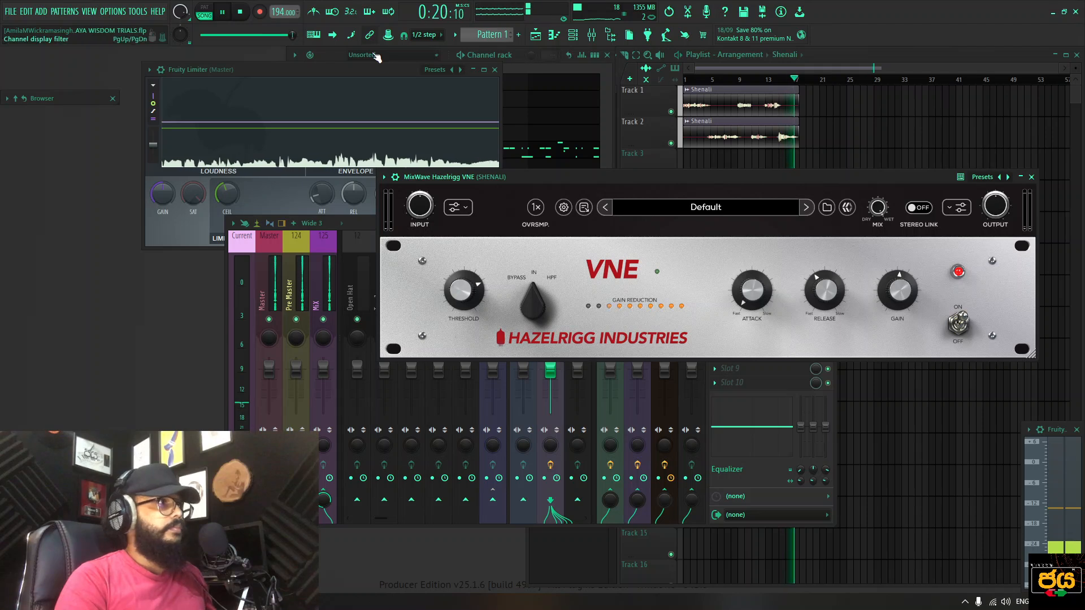
- Compare the vocal with the compressor powered off and on, replaying the song from the start, and stop playback
left_click(958, 324)
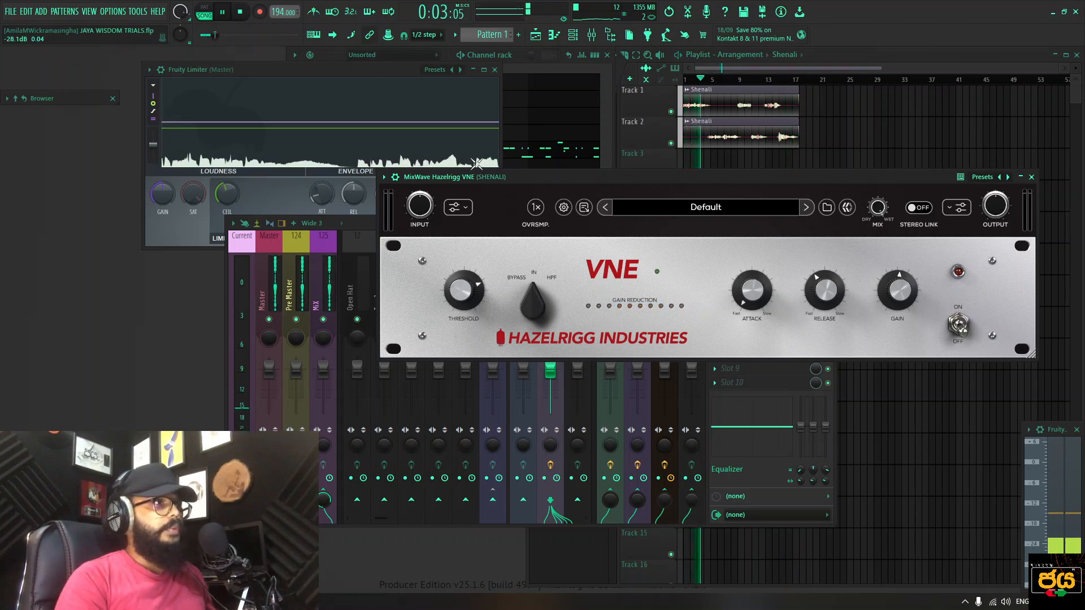
left_click(242, 12)
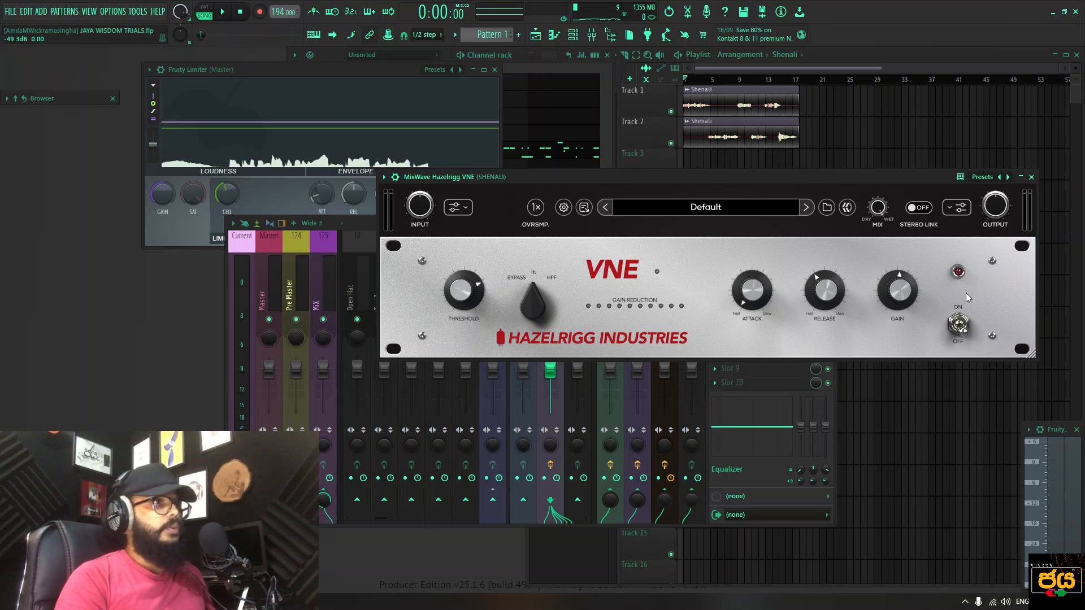
left_click(958, 325)
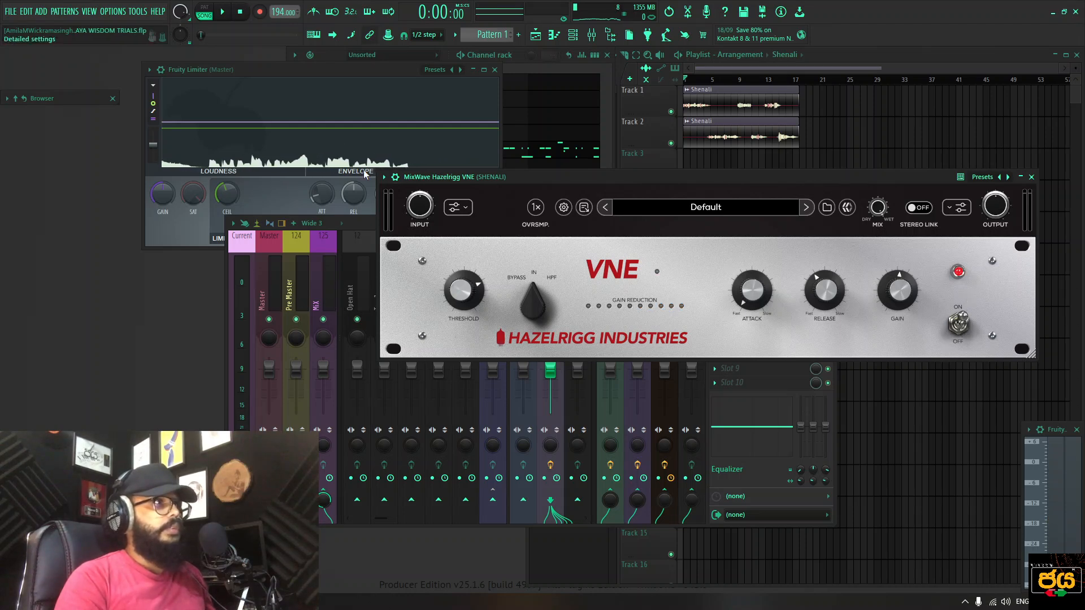
left_click(226, 15)
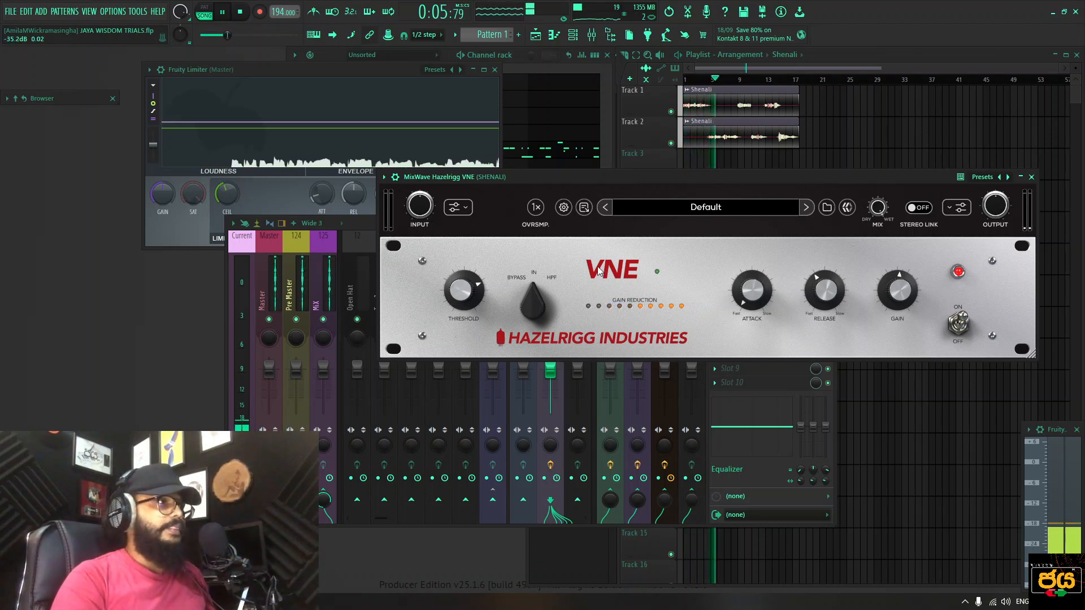
left_click(242, 11)
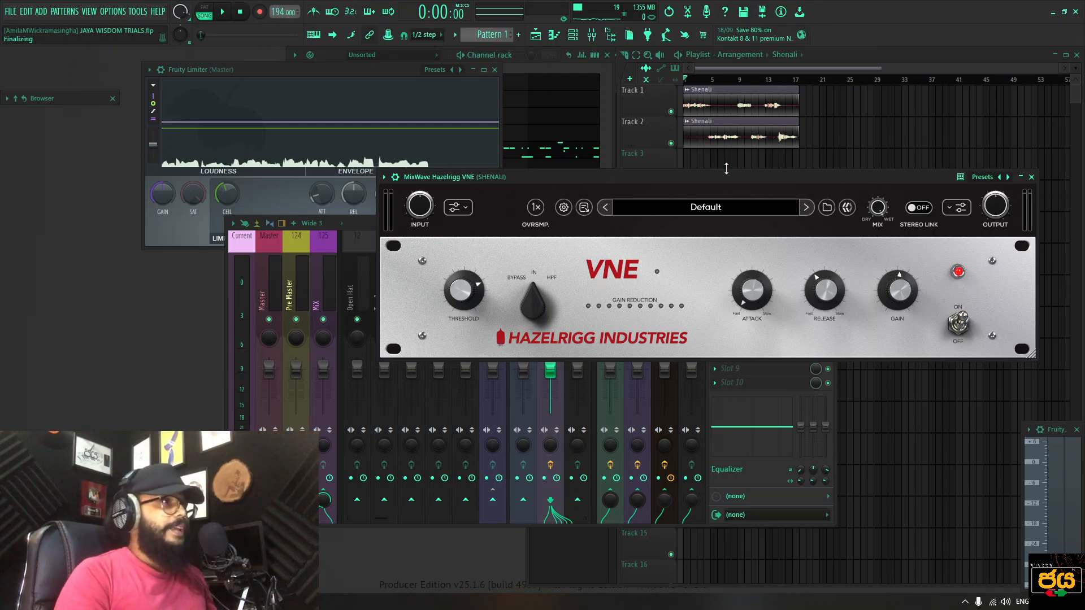
- Remove the MixWave Hazelrigg VNE from the vocal track and load it on the DRUMS mixer track
left_click(1031, 177)
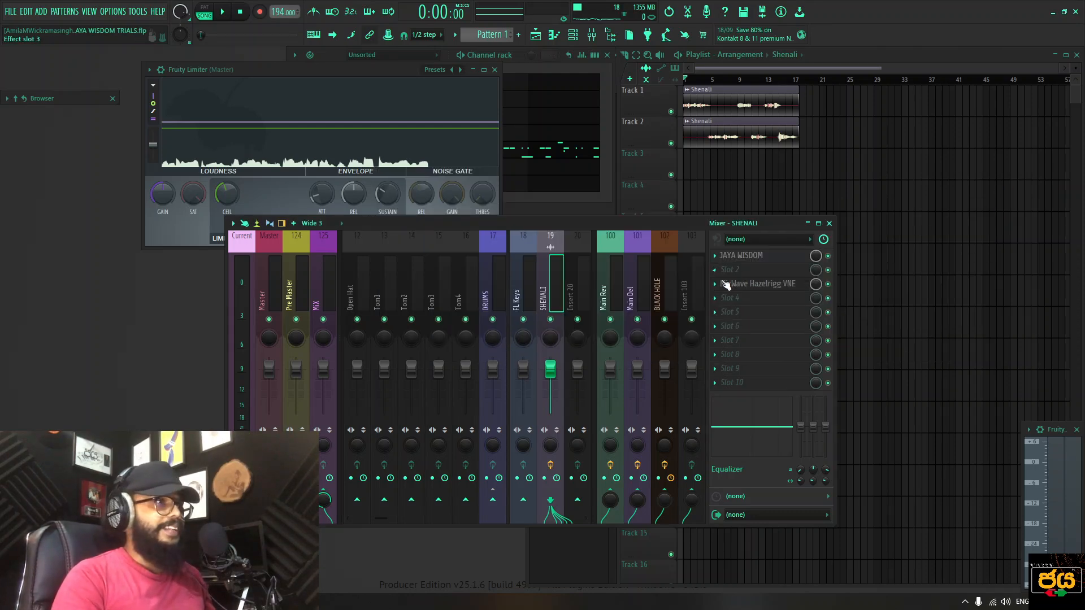
left_click(715, 284)
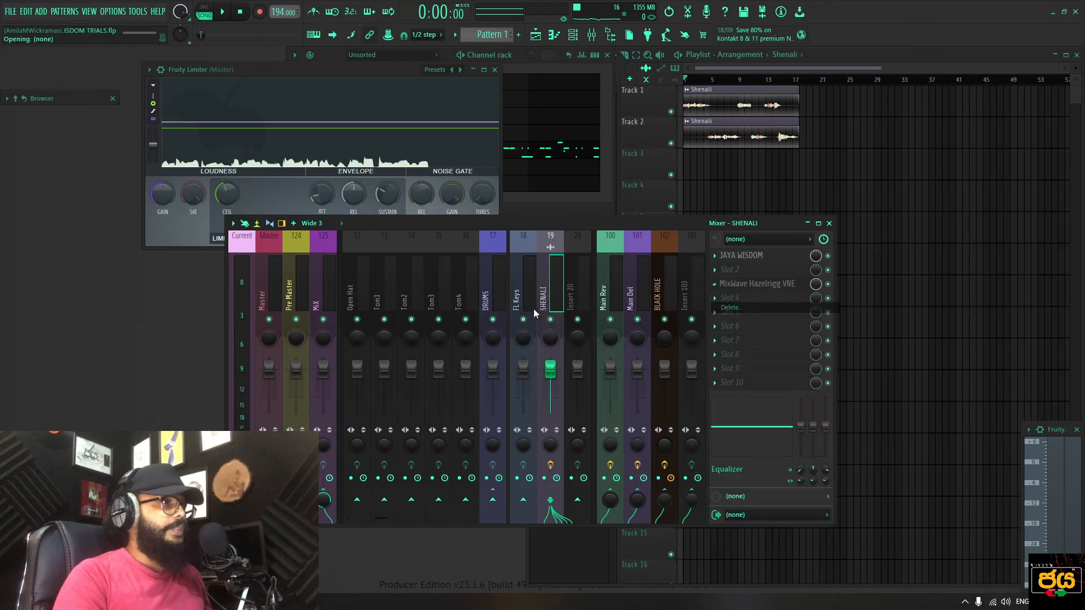
left_click(495, 301)
left_click(737, 288)
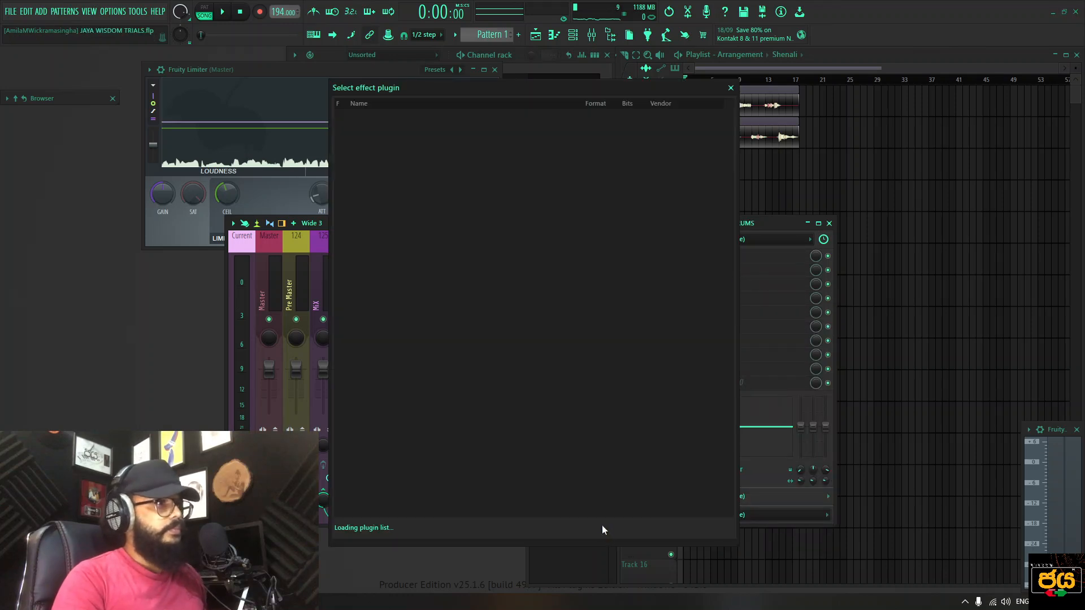
type("vne")
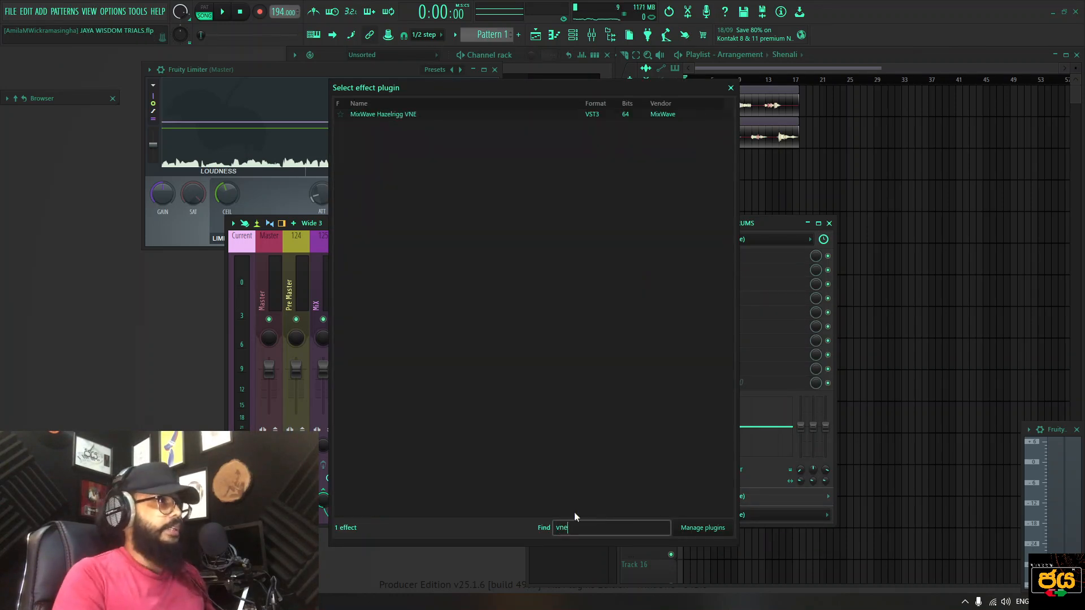
double_click(460, 115)
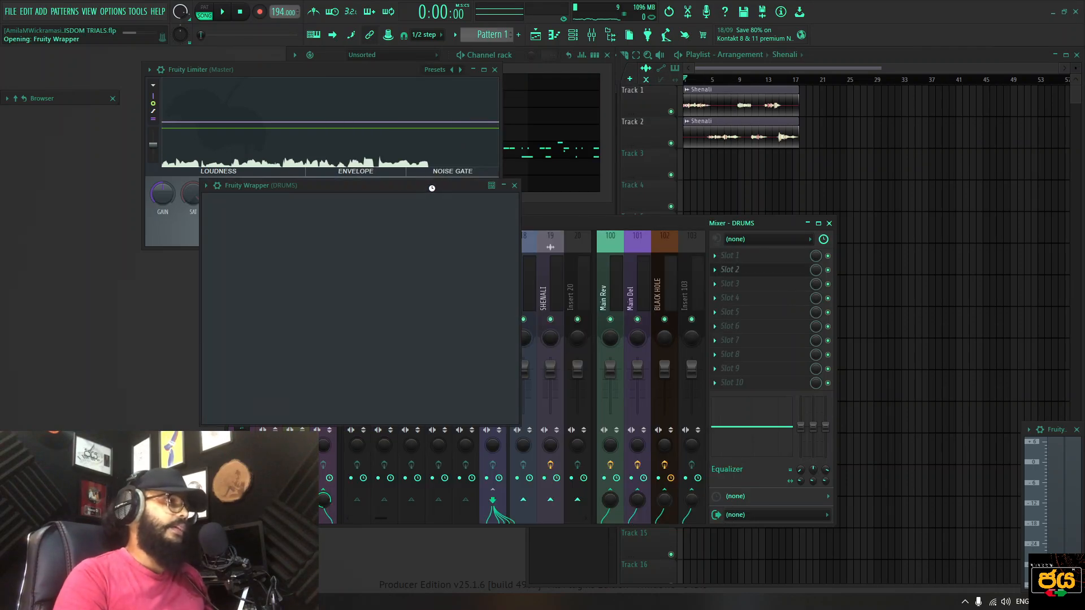
left_click_drag(433, 186, 612, 120)
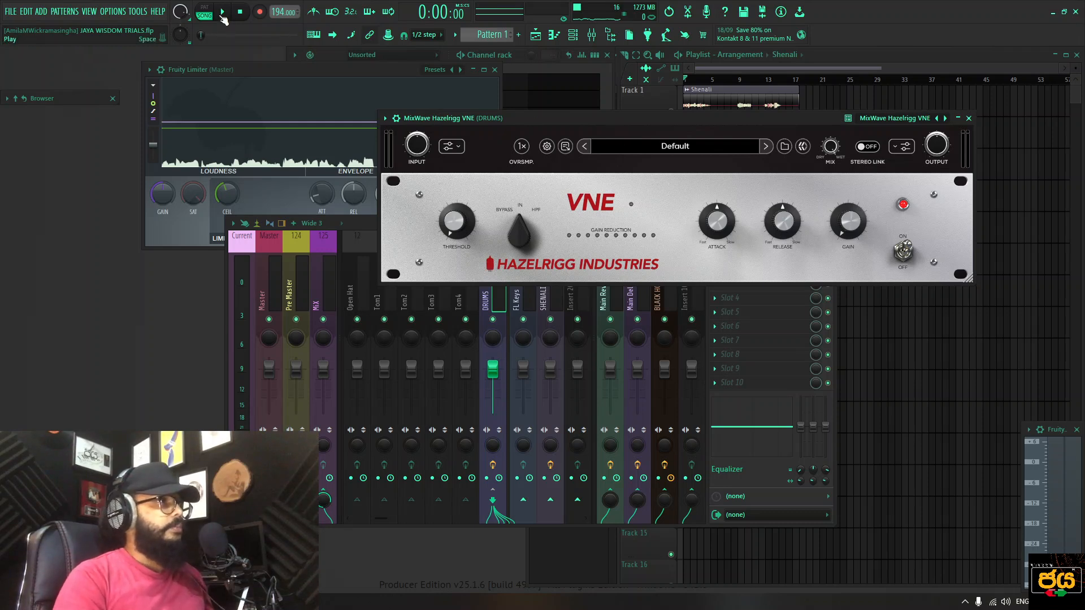
- Play the drum pattern in pattern mode, arrange the Master's Fruity Limiter graph and the VNE compressor in view, and stop playback
left_click(514, 66)
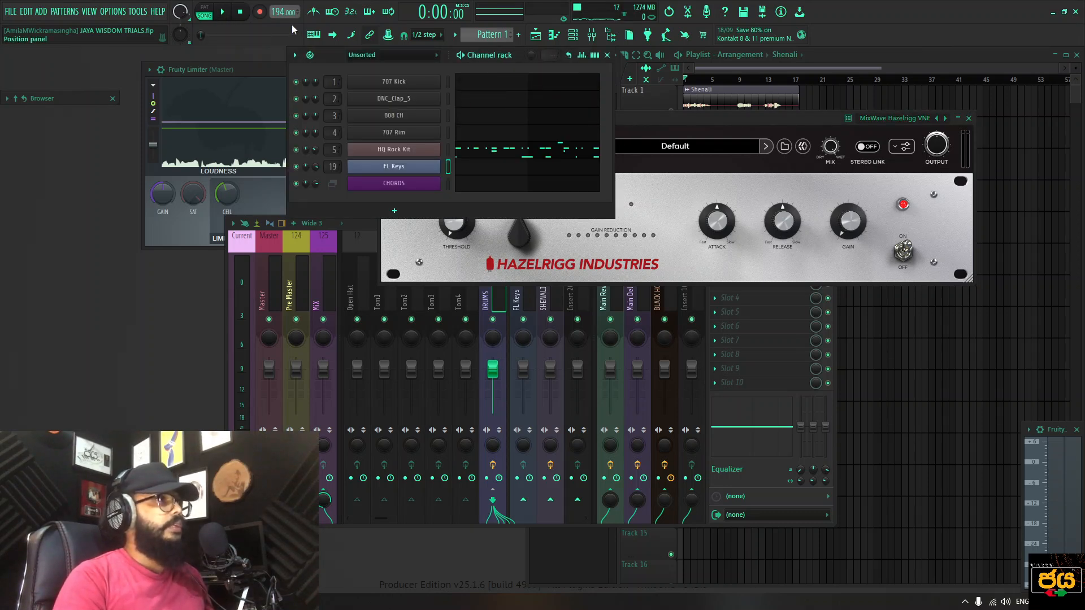
left_click(204, 8)
left_click(222, 11)
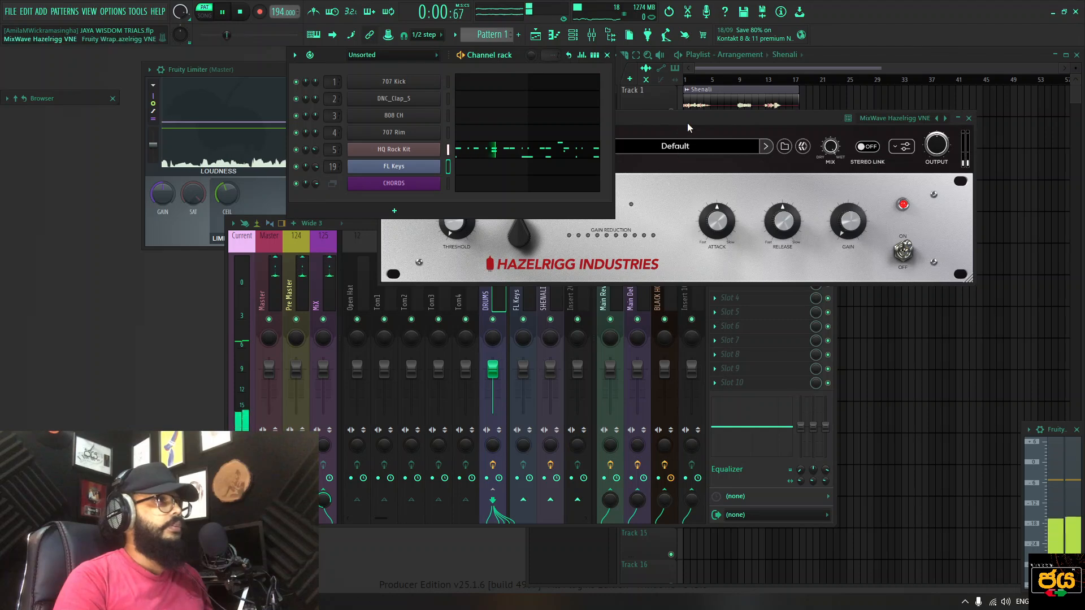
left_click(246, 66)
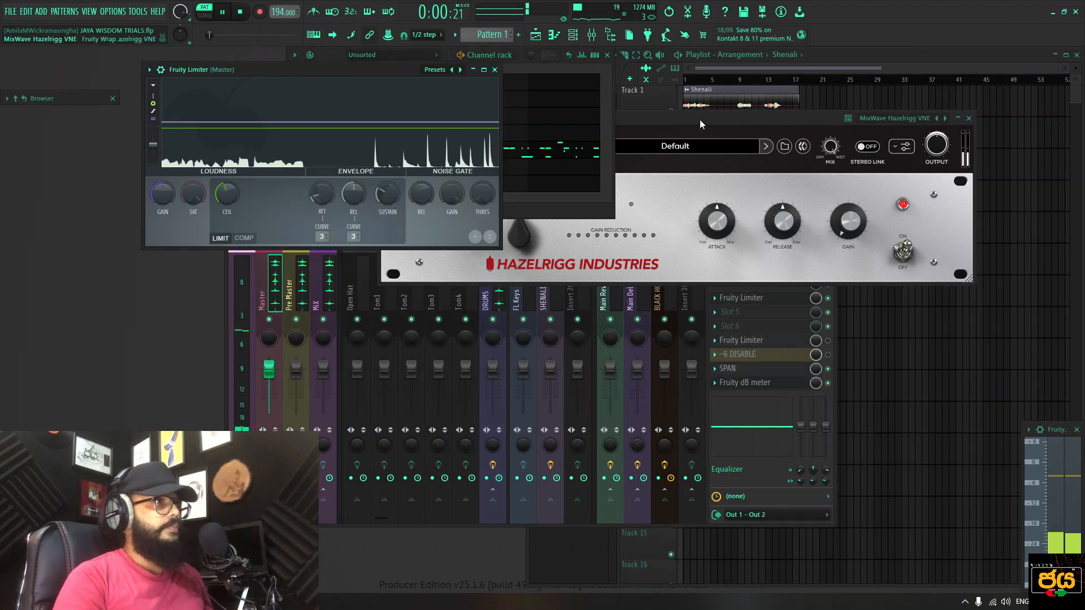
left_click_drag(699, 120, 737, 185)
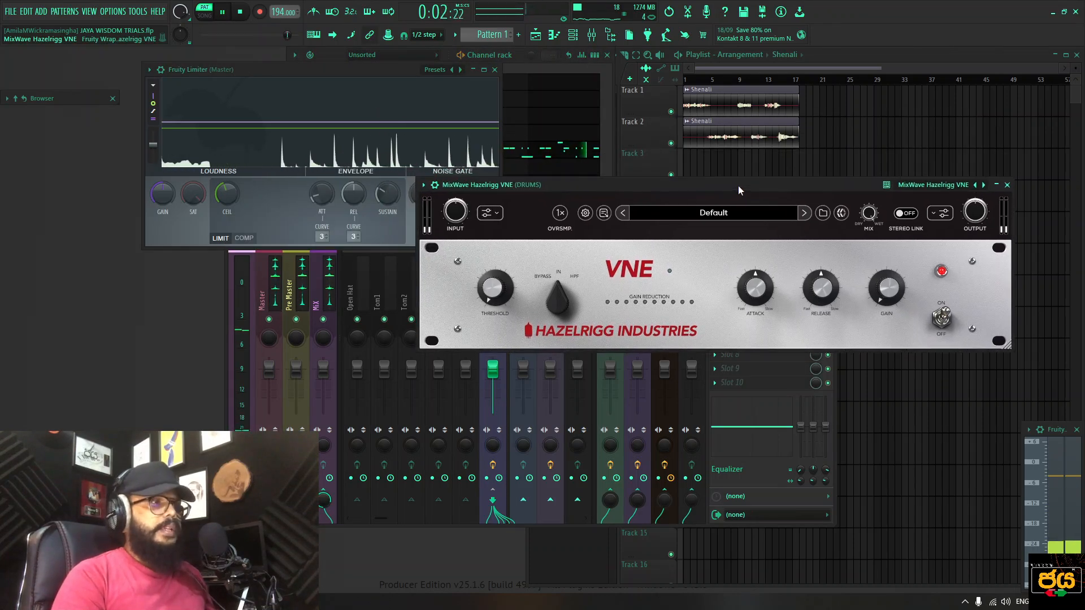
key("space")
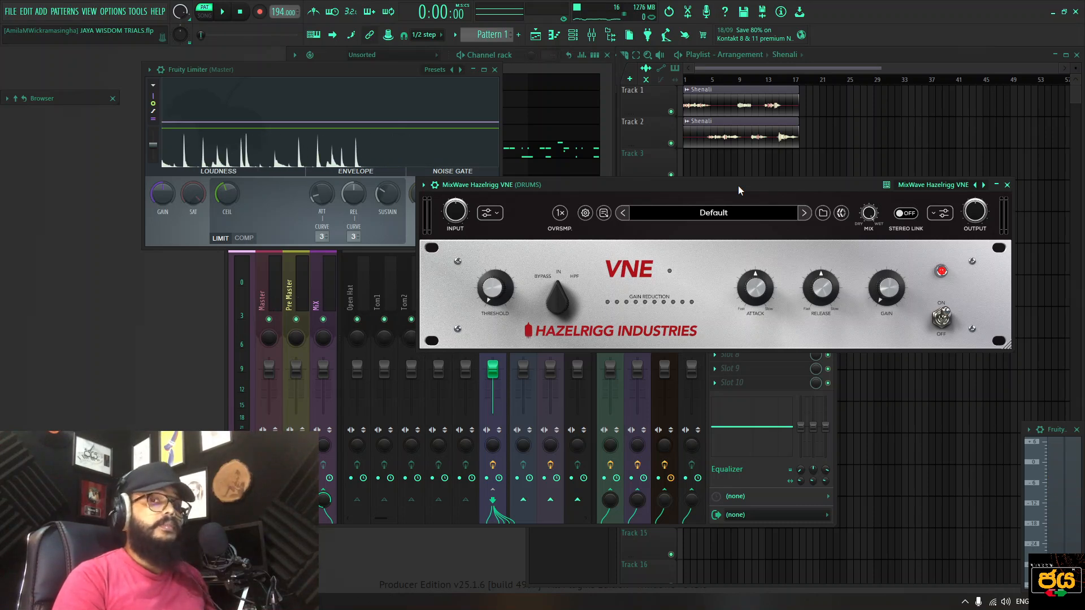
- Restart the drum pattern, raise the compressor's threshold to maximum and switch its process mode to HPF
left_click(225, 15)
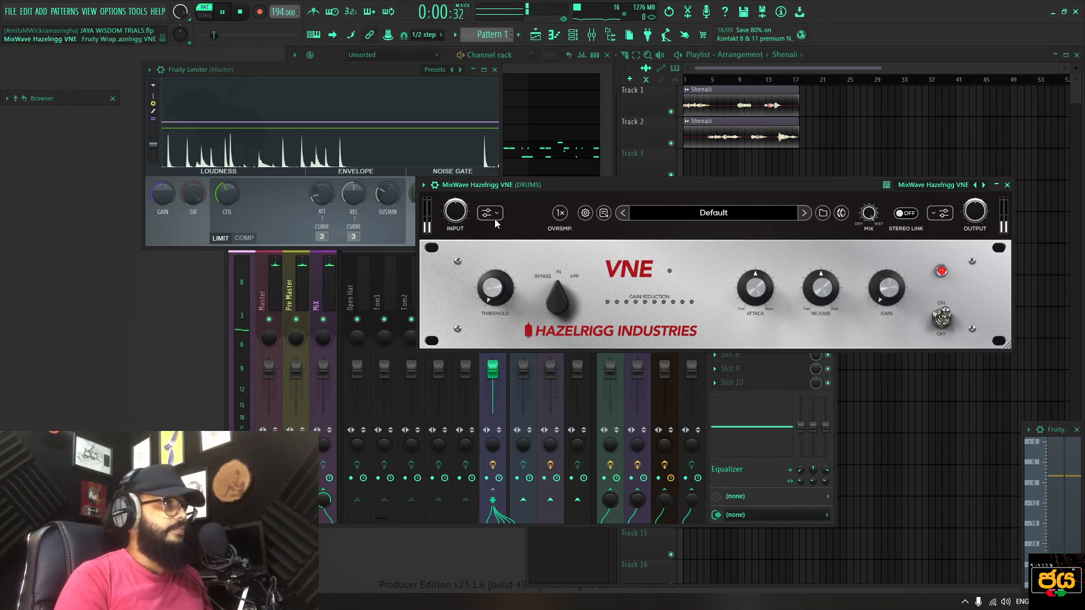
left_click_drag(490, 266, 473, 142)
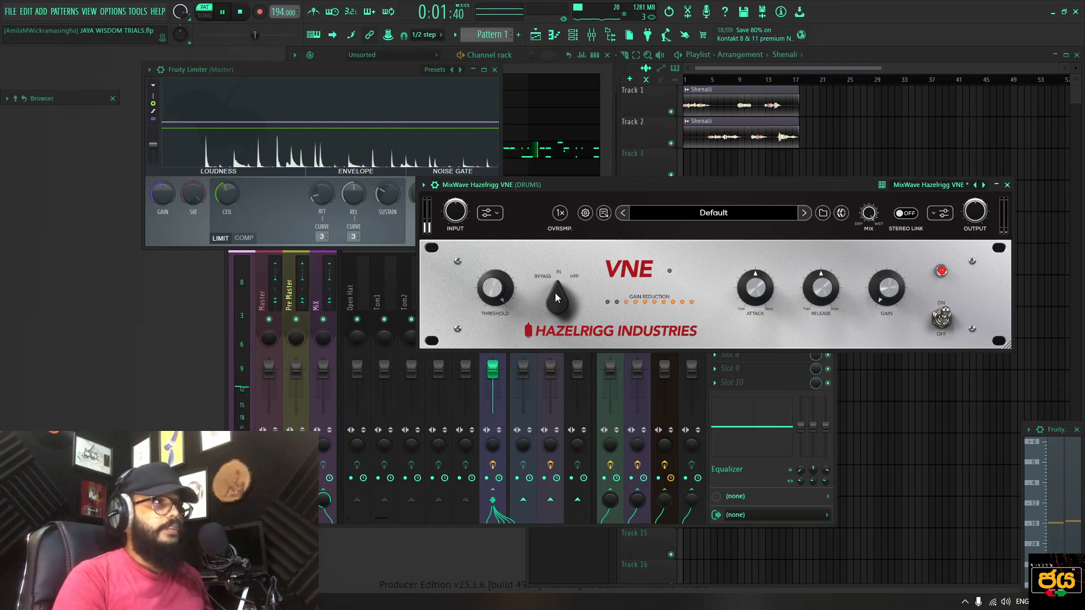
left_click_drag(555, 293, 561, 250)
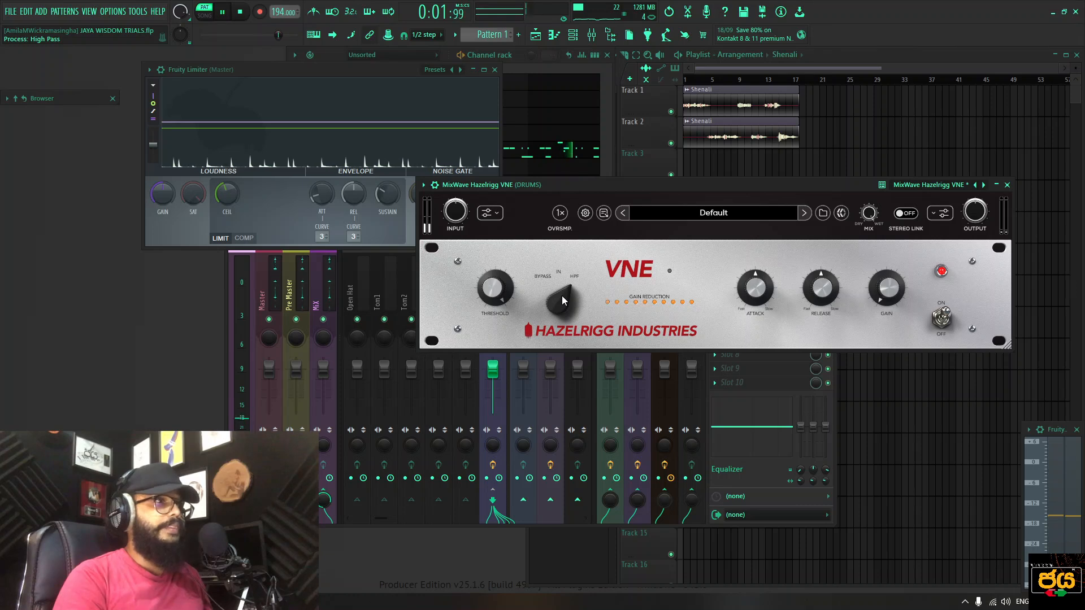
- Set the attack to 0%, the release to 100% and the make-up gain to 6.8 dB, comparing the IN and HPF modes
mouse_move(751, 292)
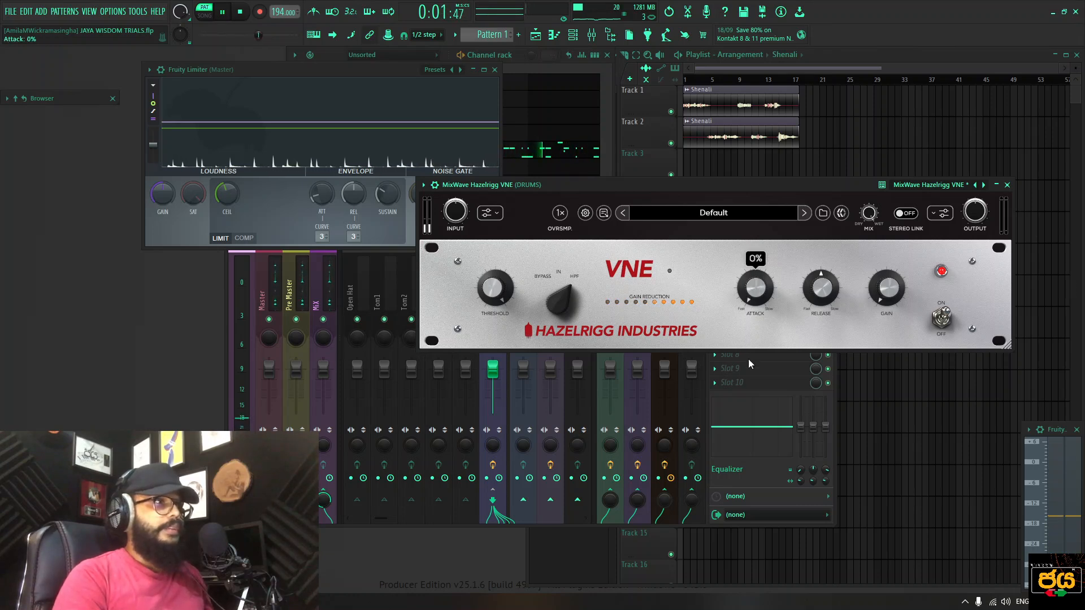
left_click_drag(810, 297, 823, 262)
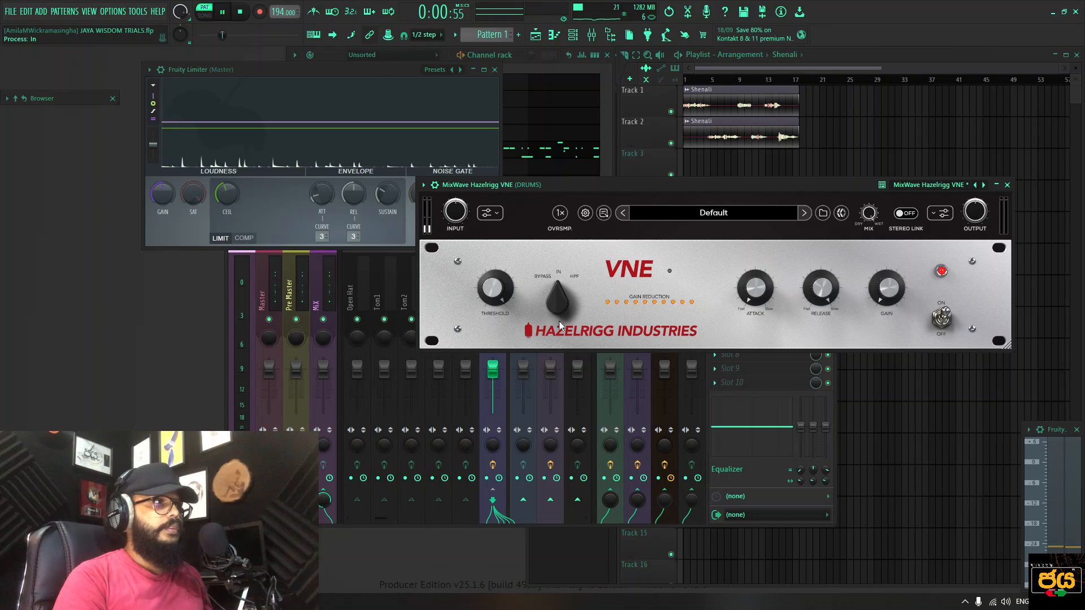
left_click_drag(558, 305, 559, 273)
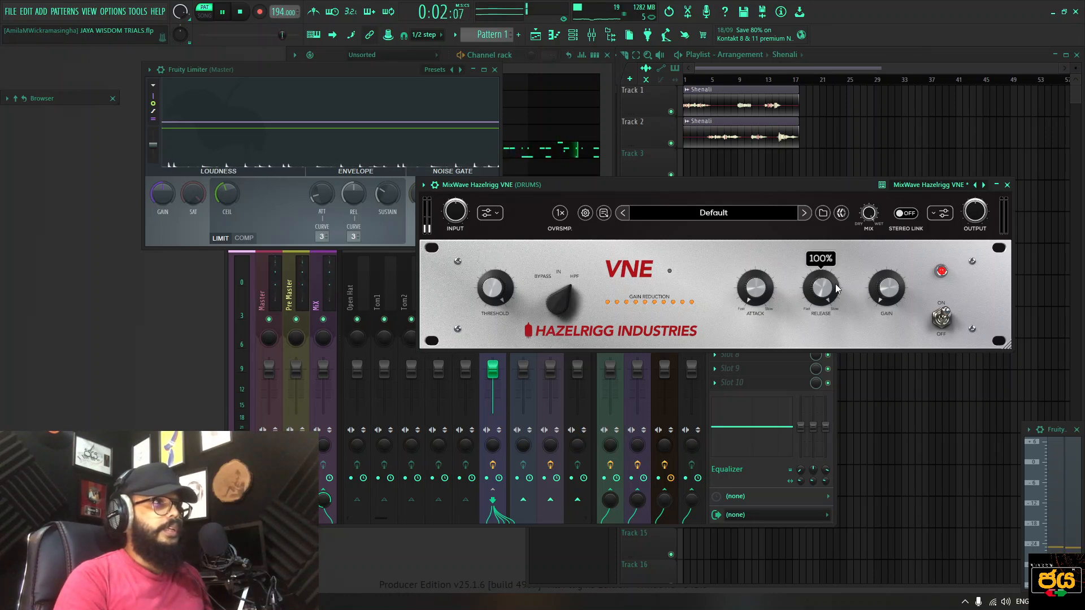
left_click_drag(874, 296, 859, 254)
left_click_drag(857, 210, 856, 215)
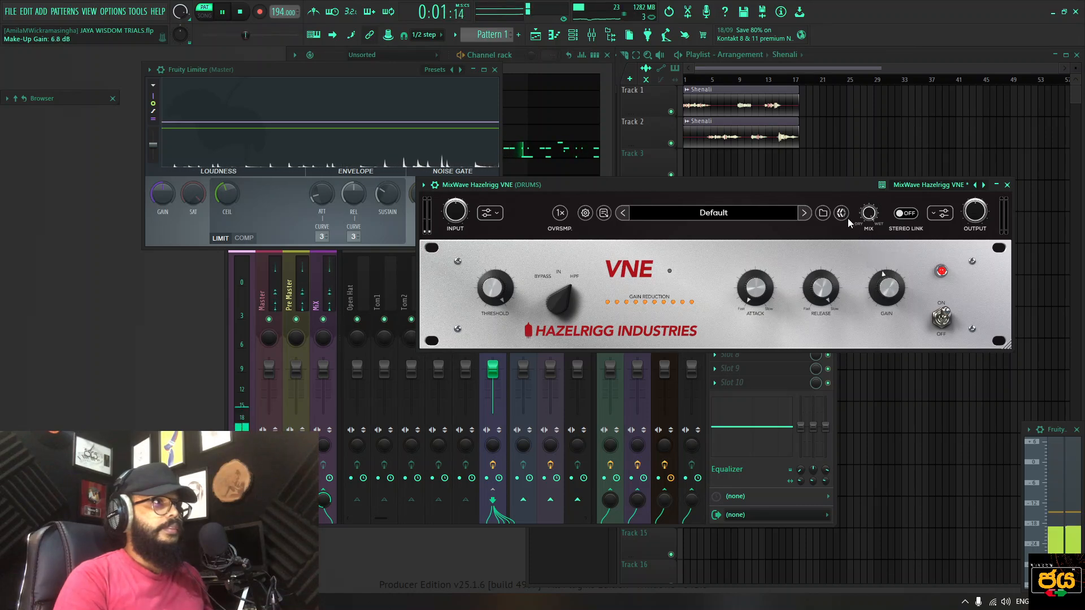
- Switch the process mode to IN, lower the threshold to 65% and set the attack to 11%
left_click_drag(493, 288, 490, 348)
left_click_drag(558, 297, 550, 341)
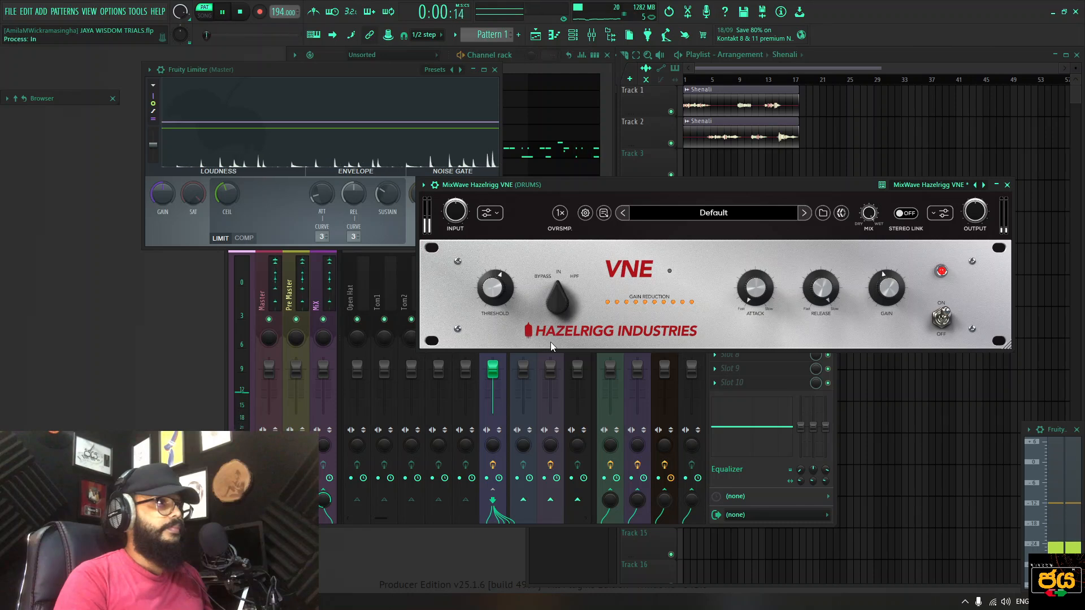
mouse_move(494, 289)
left_mouse_down()
mouse_move(496, 249)
mouse_move(496, 282)
left_mouse_up()
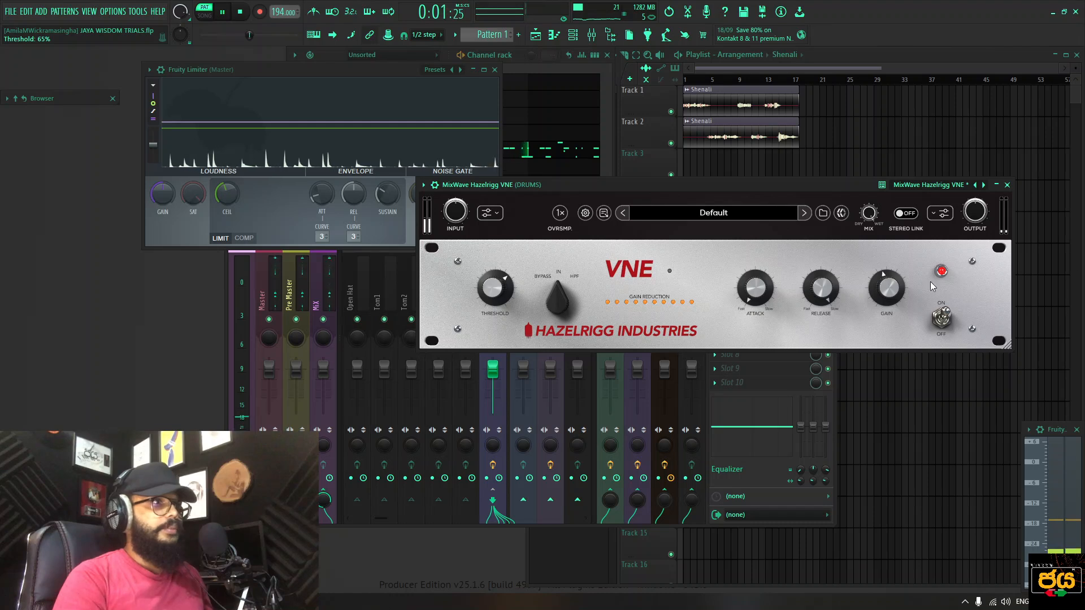
left_click(761, 282)
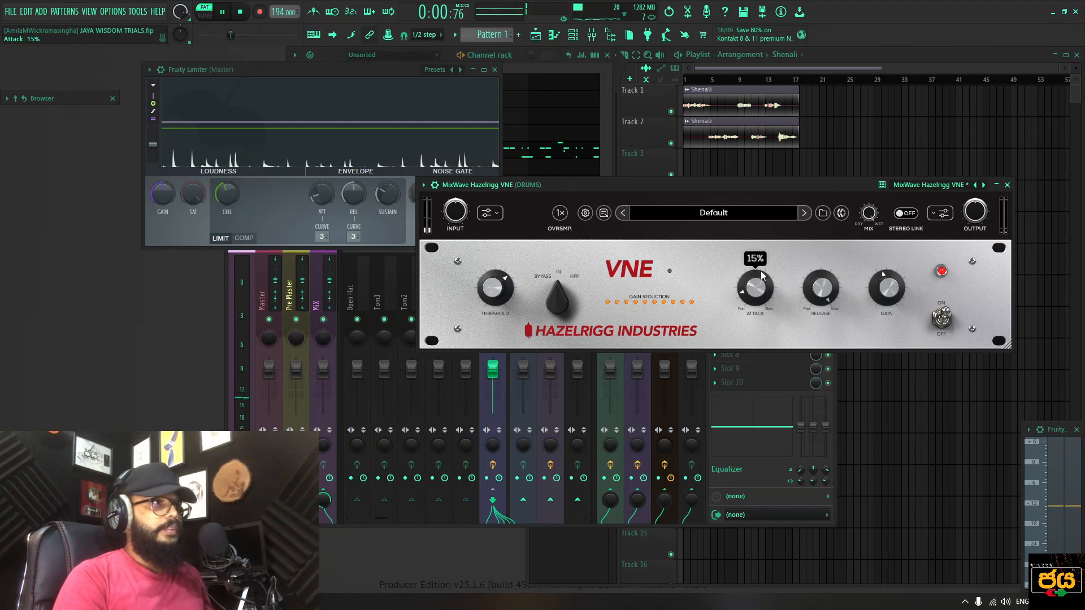
left_click_drag(763, 275, 762, 279)
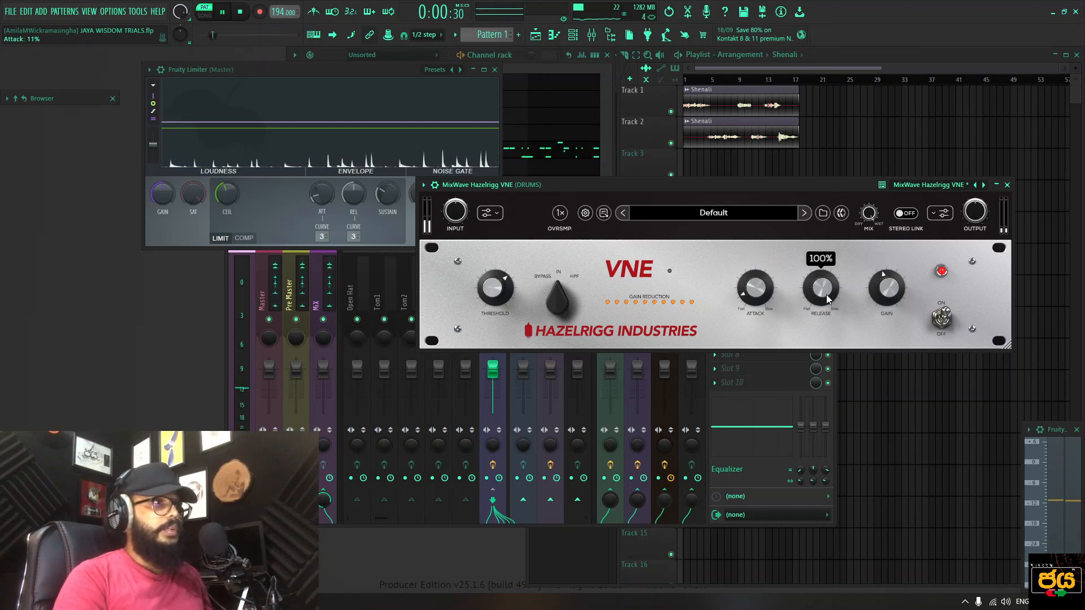
- Set the VNE's release to 36% and make-up gain to 8.6 dB, then compare the drums with the compressor powered off and on
left_click_drag(826, 298, 821, 368)
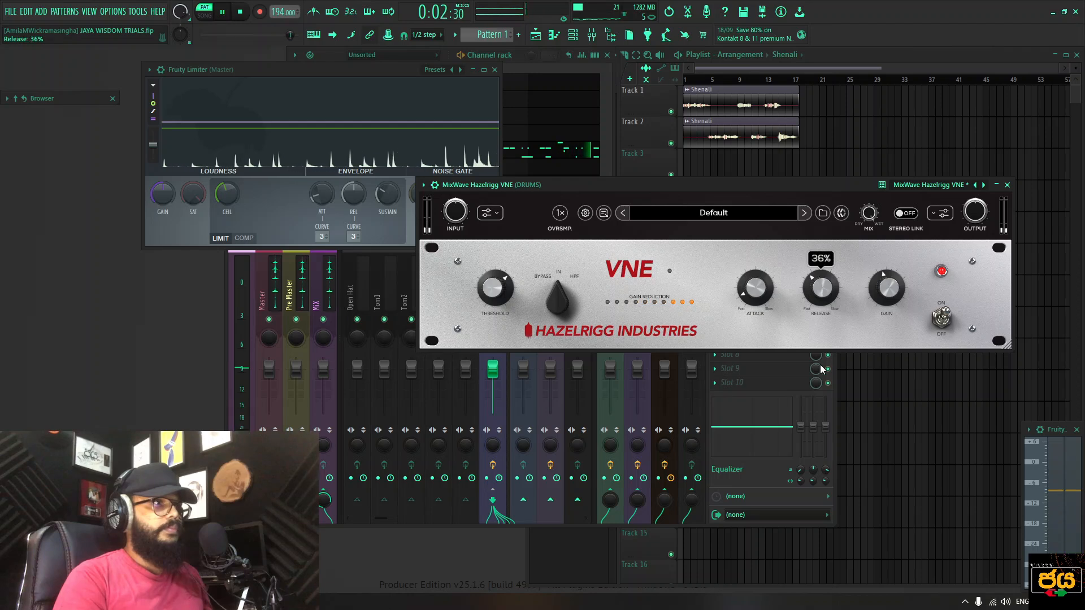
mouse_move(887, 288)
left_mouse_down()
mouse_move(885, 262)
mouse_move(885, 274)
left_mouse_up()
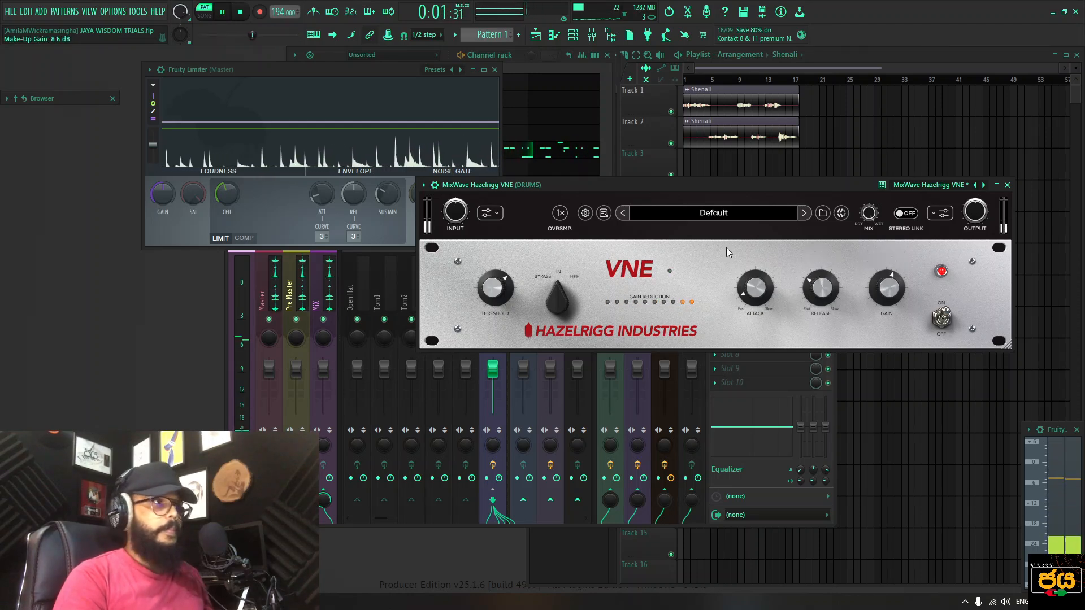
left_click(941, 319)
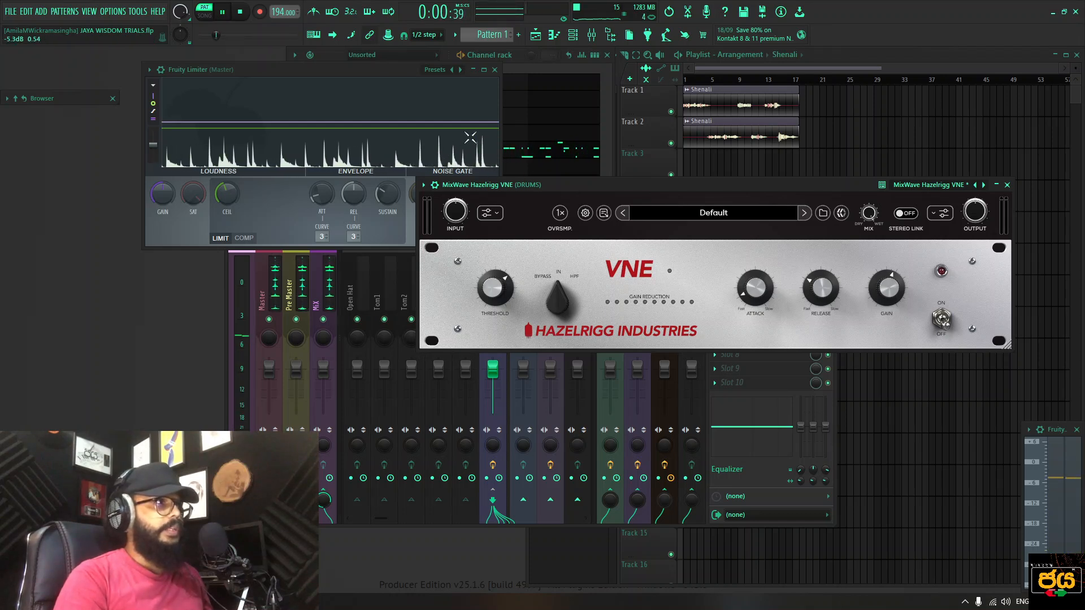
left_click(943, 318)
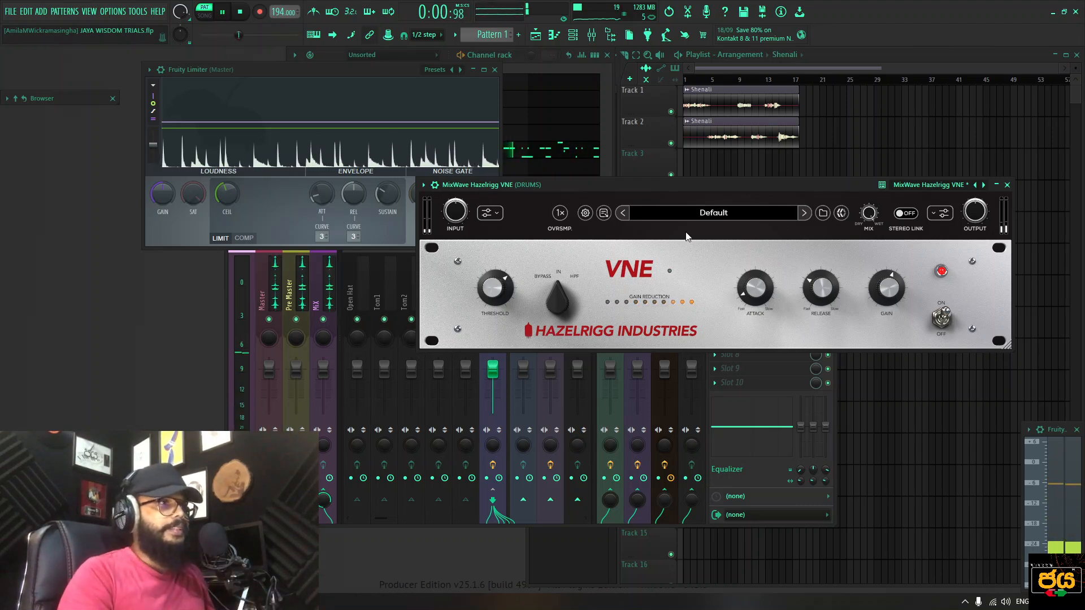
- Set the release to 51% and the attack to 10%, compare with the power off and on, and lower the threshold to 61%
scroll(835, 288, "up", 5)
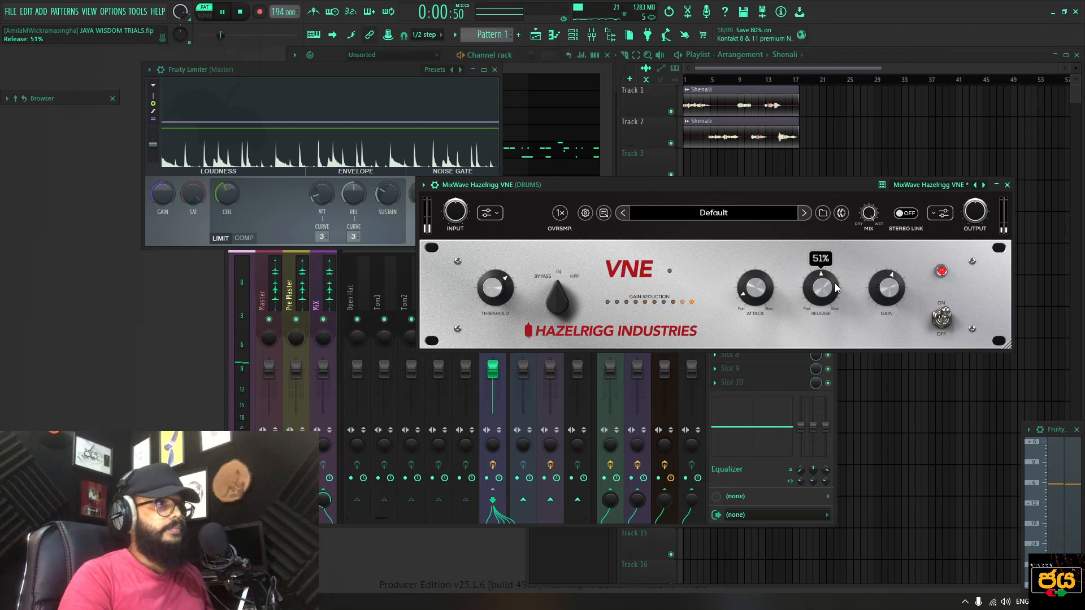
left_click(755, 300)
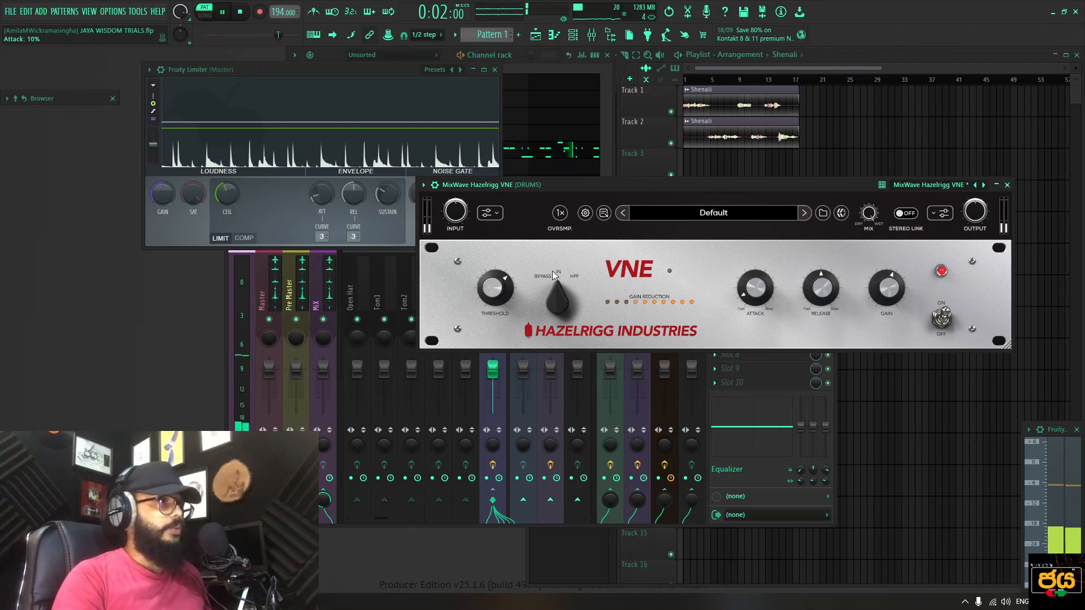
mouse_move(503, 281)
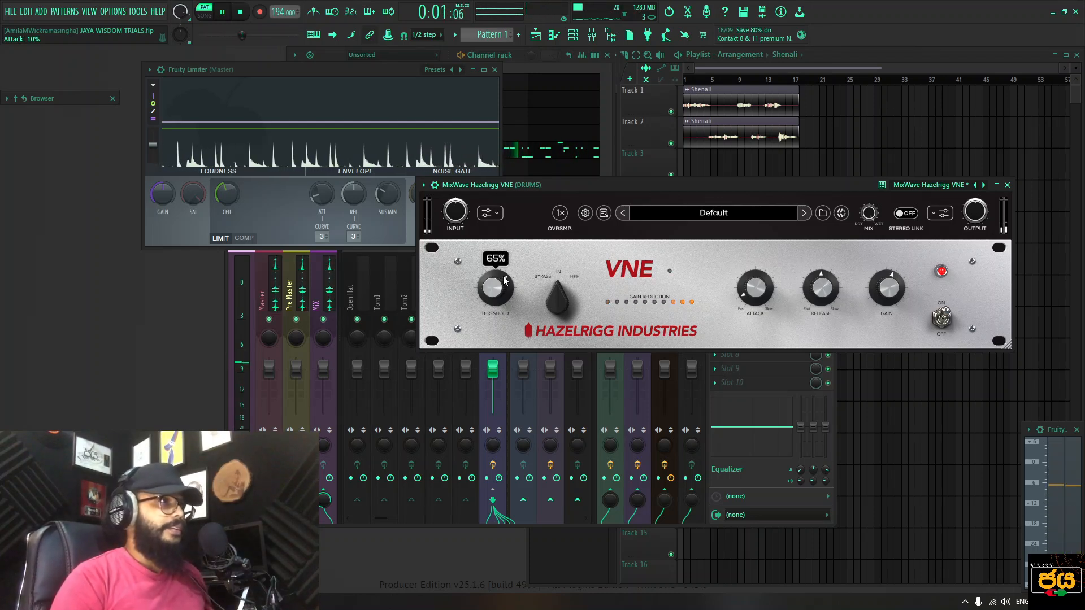
left_click(947, 329)
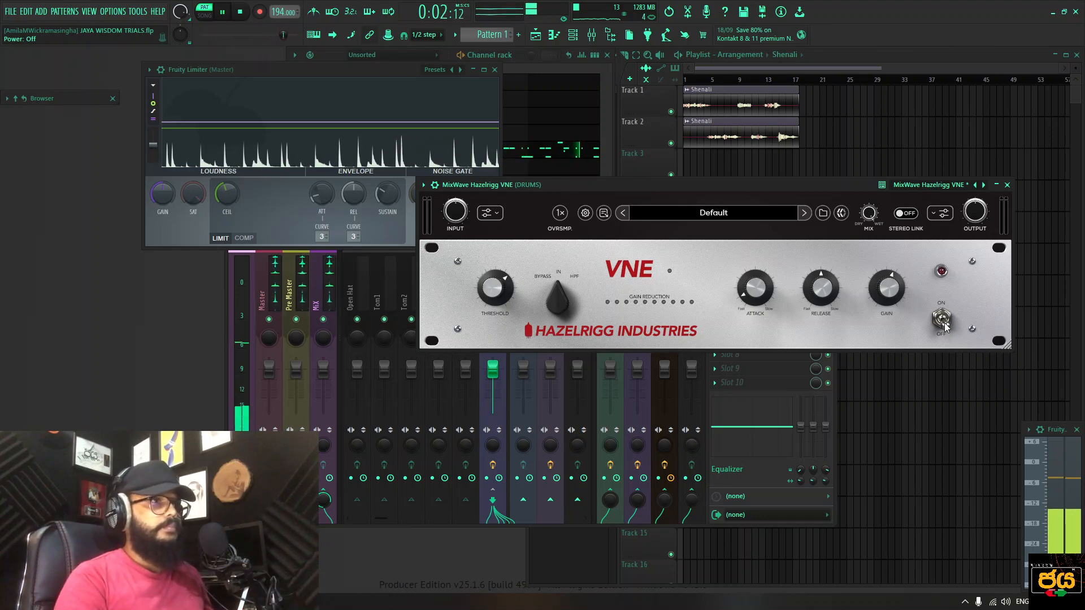
left_click(944, 327)
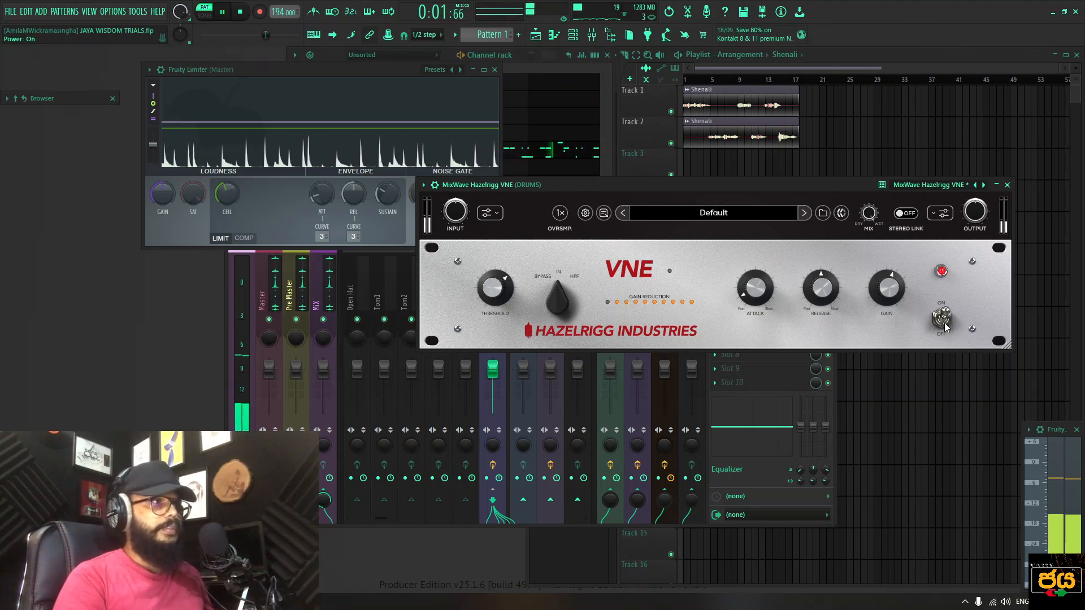
left_click(509, 293)
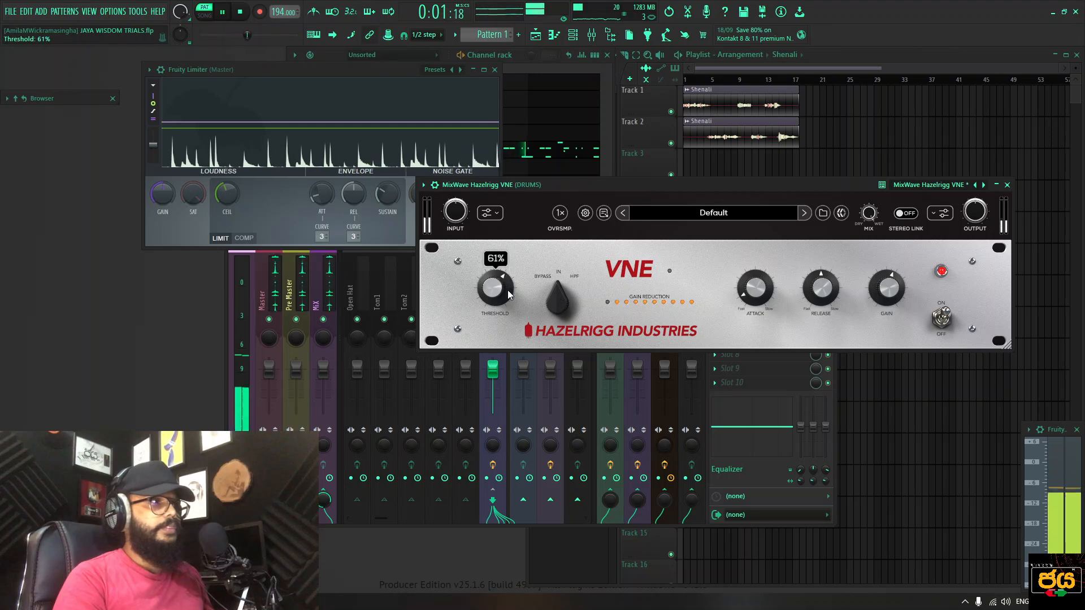
- Stop the drum pattern, replay it briefly from the start with the current compressor settings, and stop it again
left_click(241, 12)
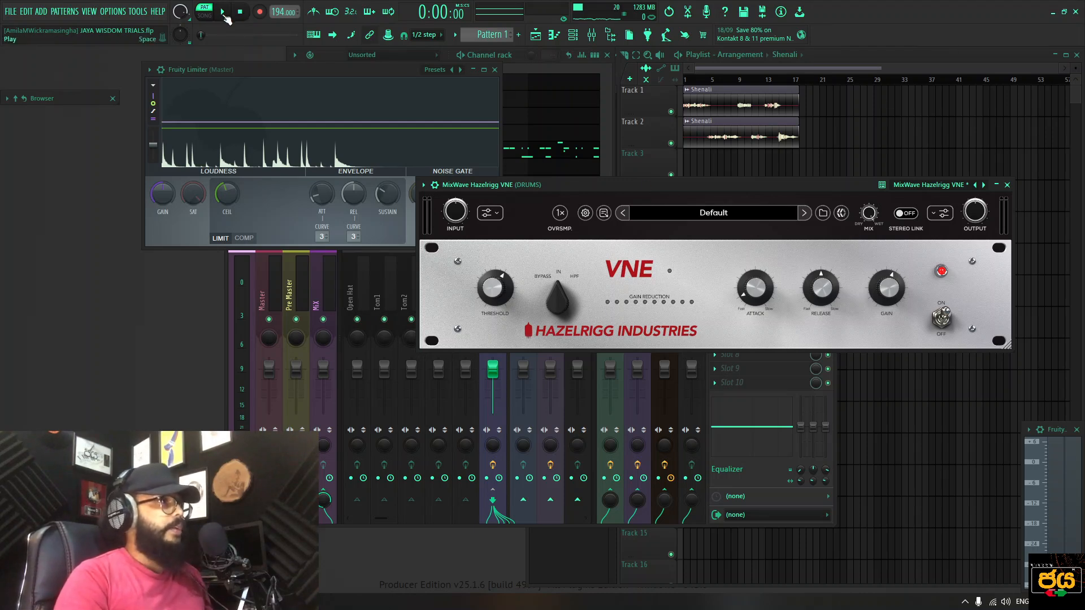
key("space")
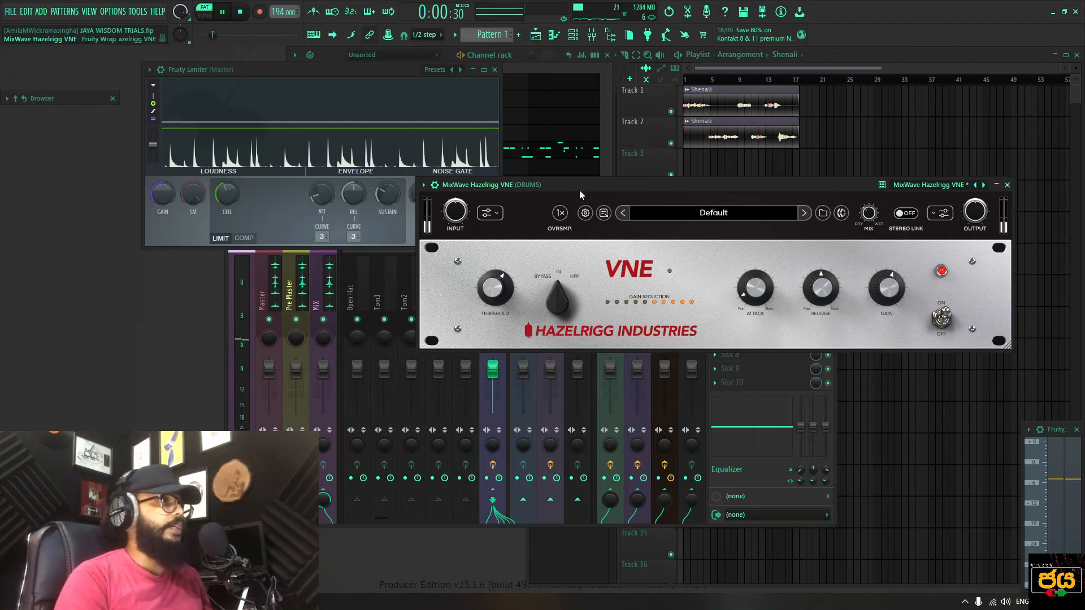
key("space")
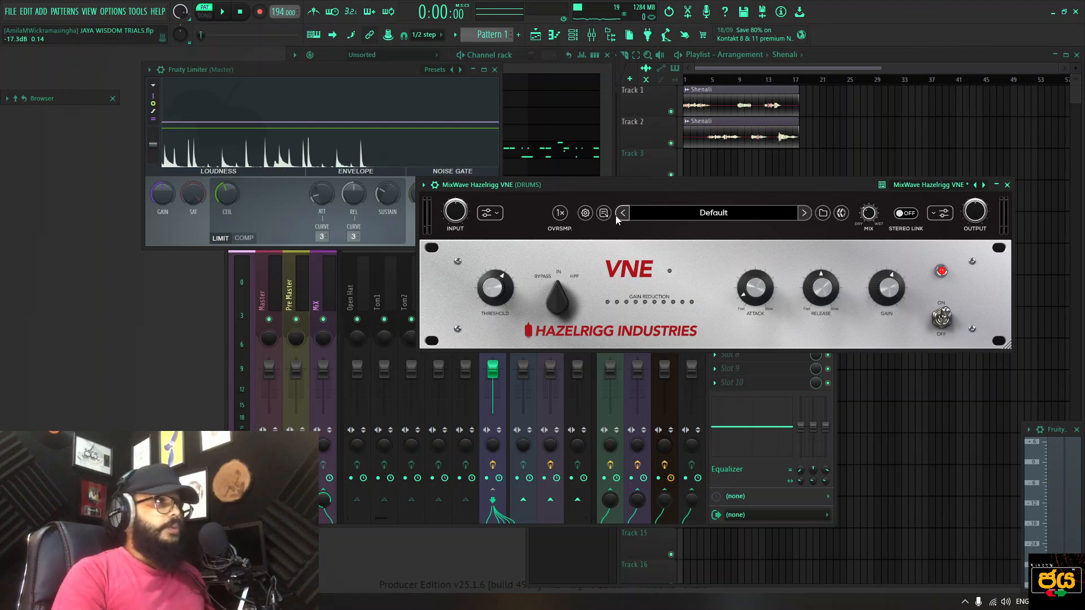
- Load the Drumbreak Weight preset from the E Dan group of the VNE's factory presets and play the drum pattern
left_click(696, 213)
mouse_move(662, 236)
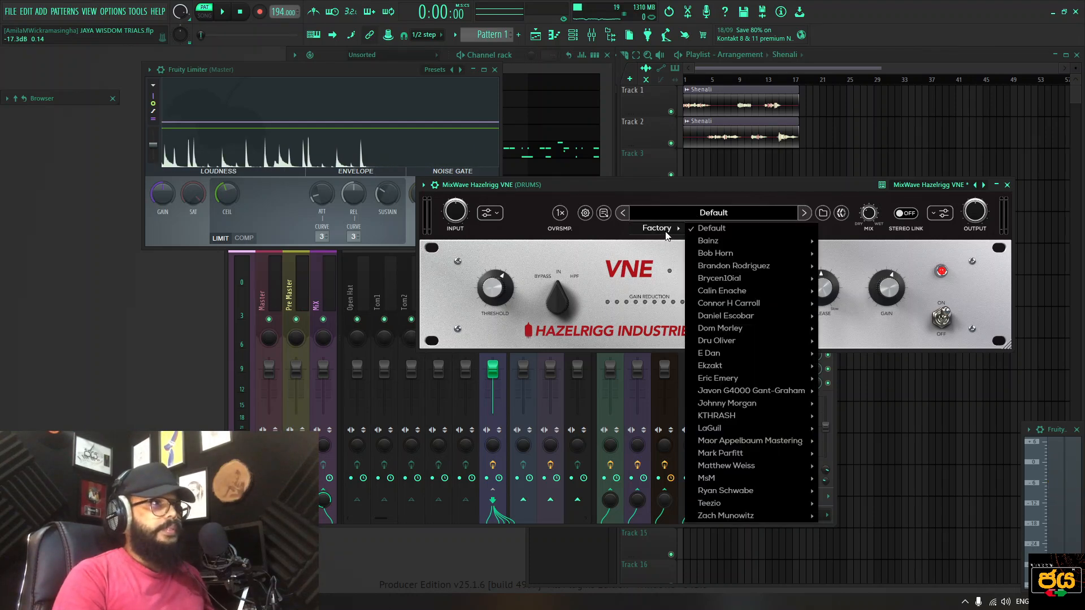
mouse_move(736, 283)
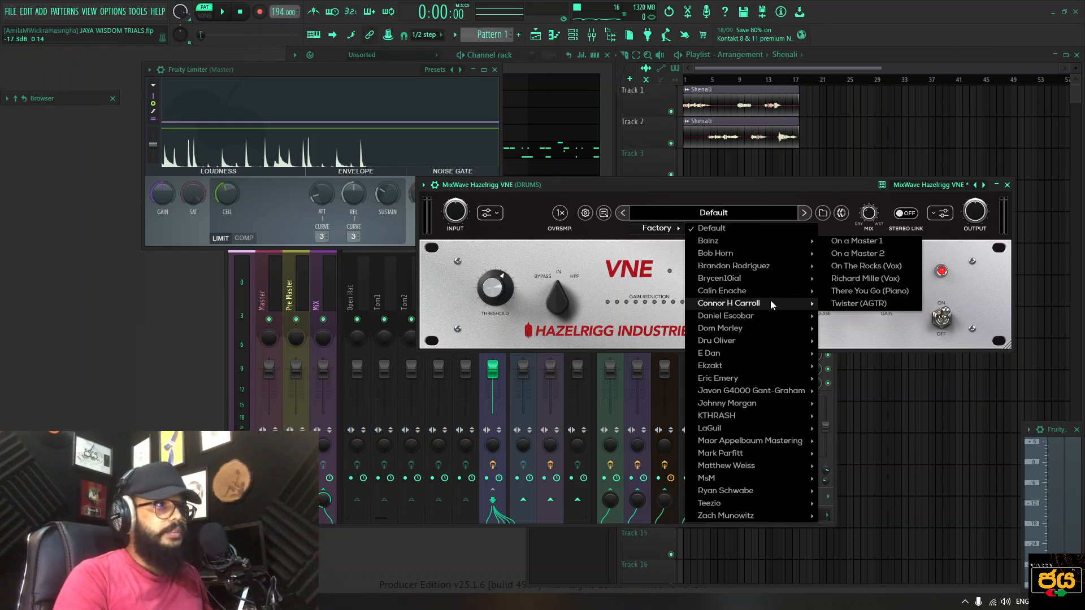
mouse_move(756, 366)
mouse_move(809, 357)
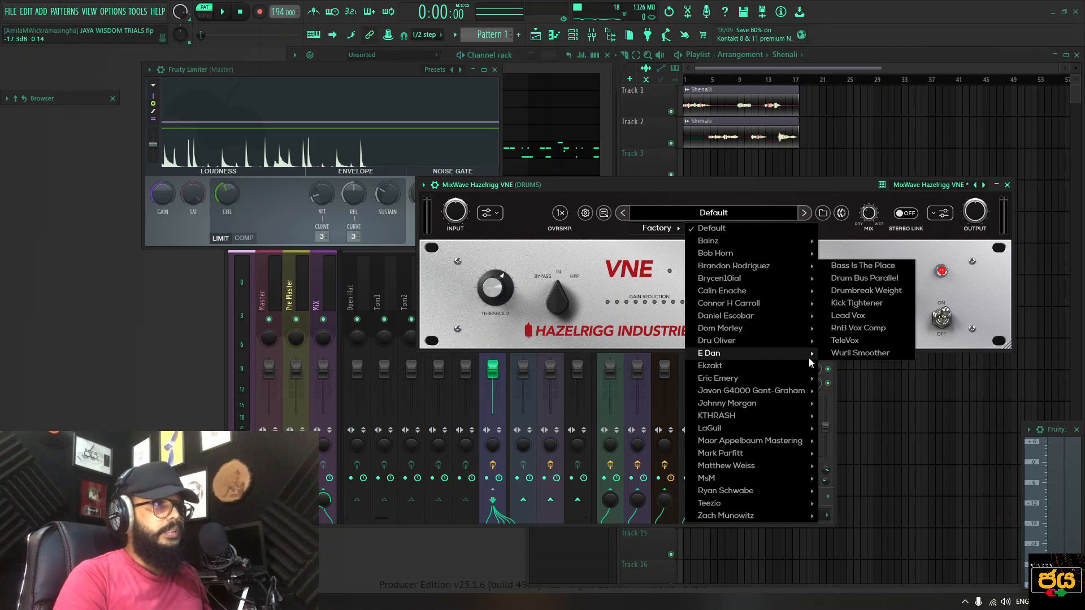
left_click(865, 291)
left_click(225, 12)
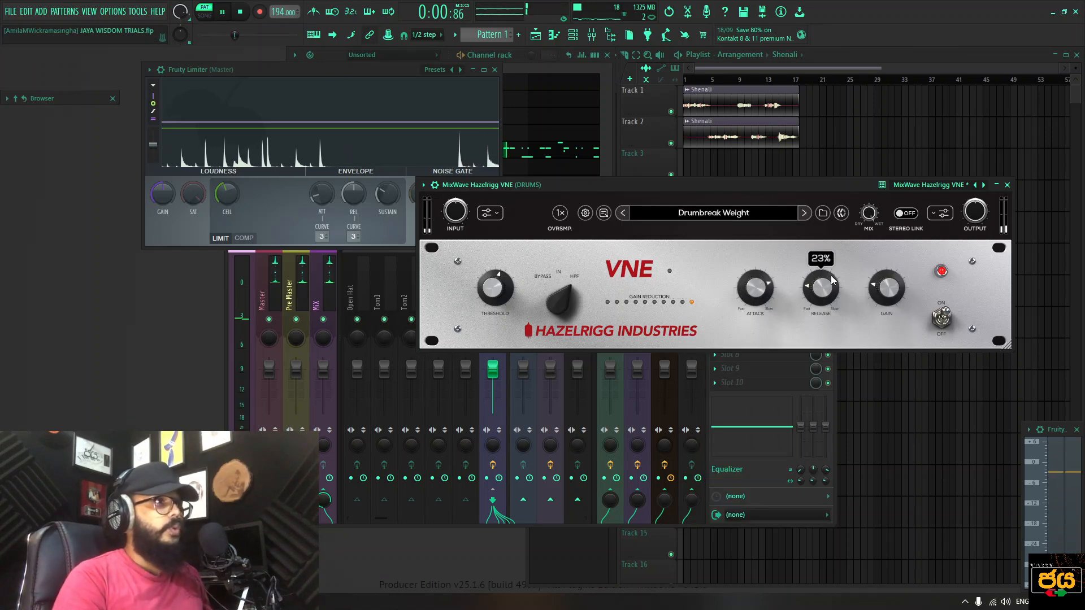
- Audition the Kick Tightener, Lead Vox and RnB Vox Comp presets on the drums, return to Lead Vox, and stop playback
left_click(804, 217)
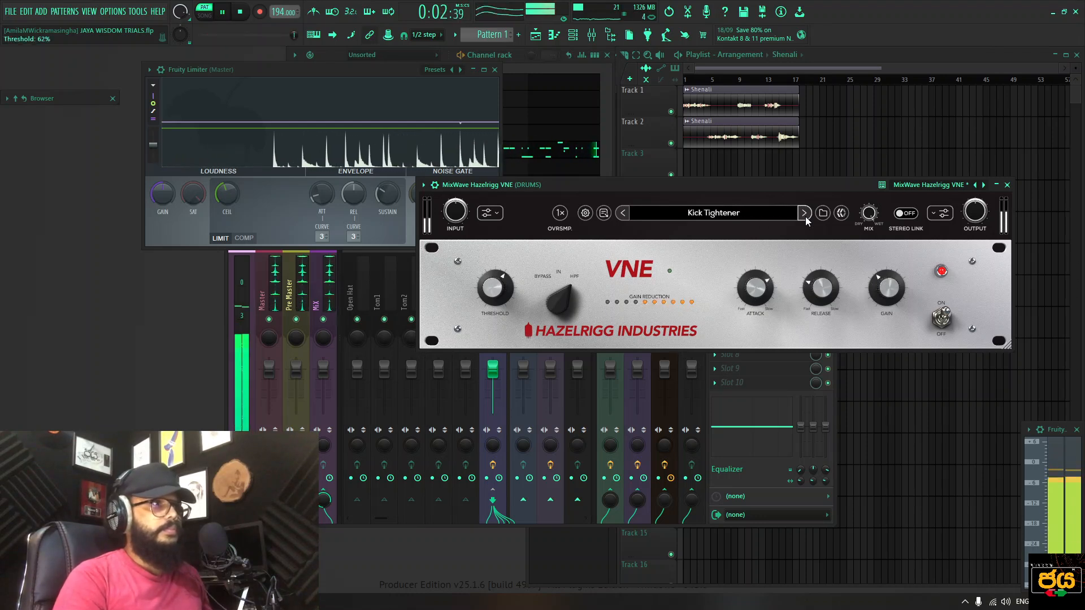
left_click(804, 214)
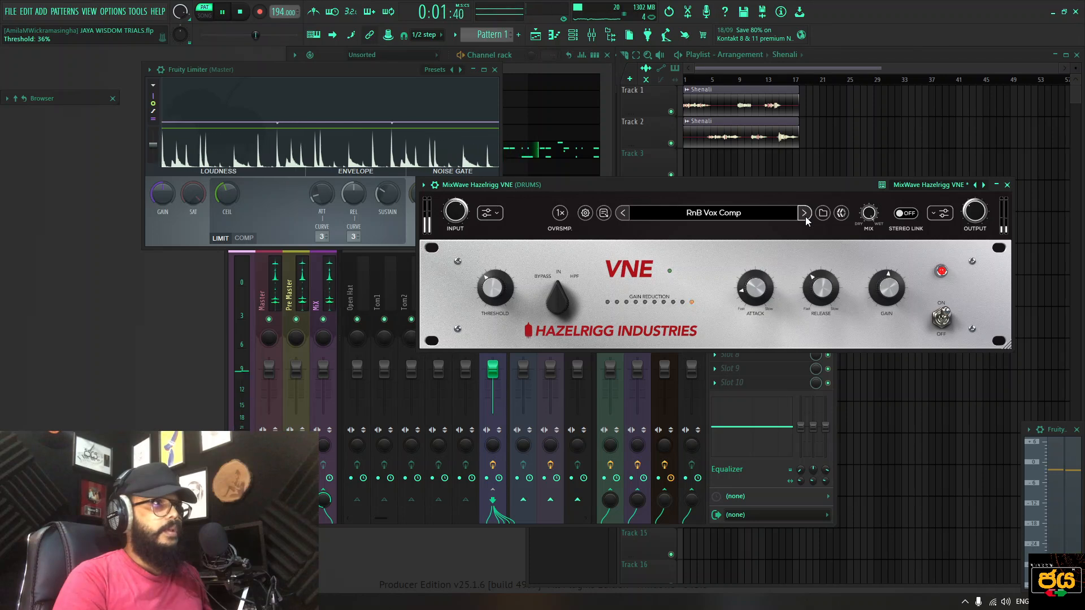
left_click(622, 214)
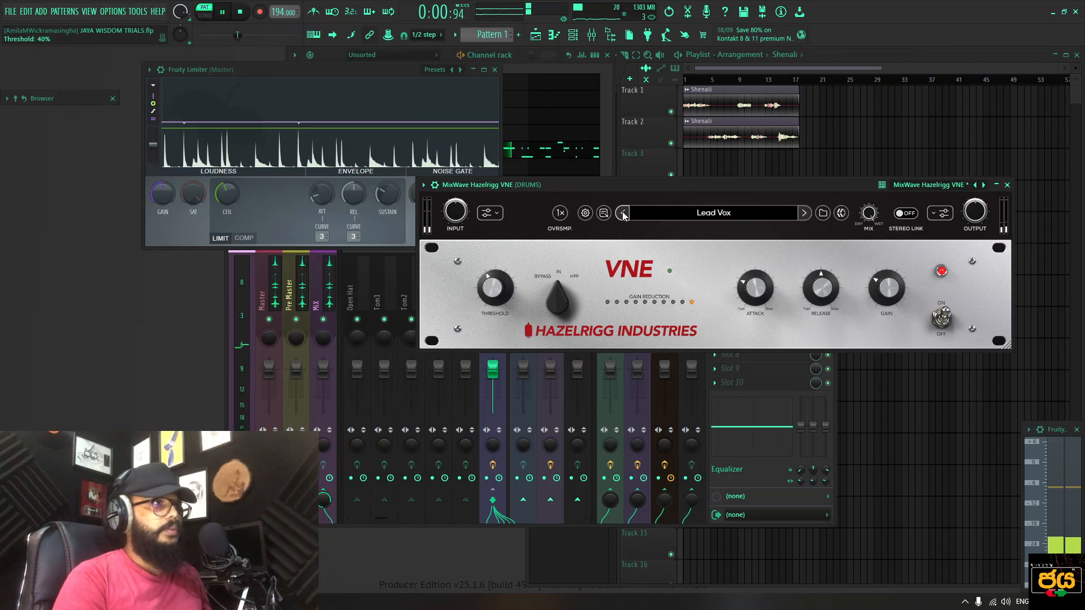
key("space")
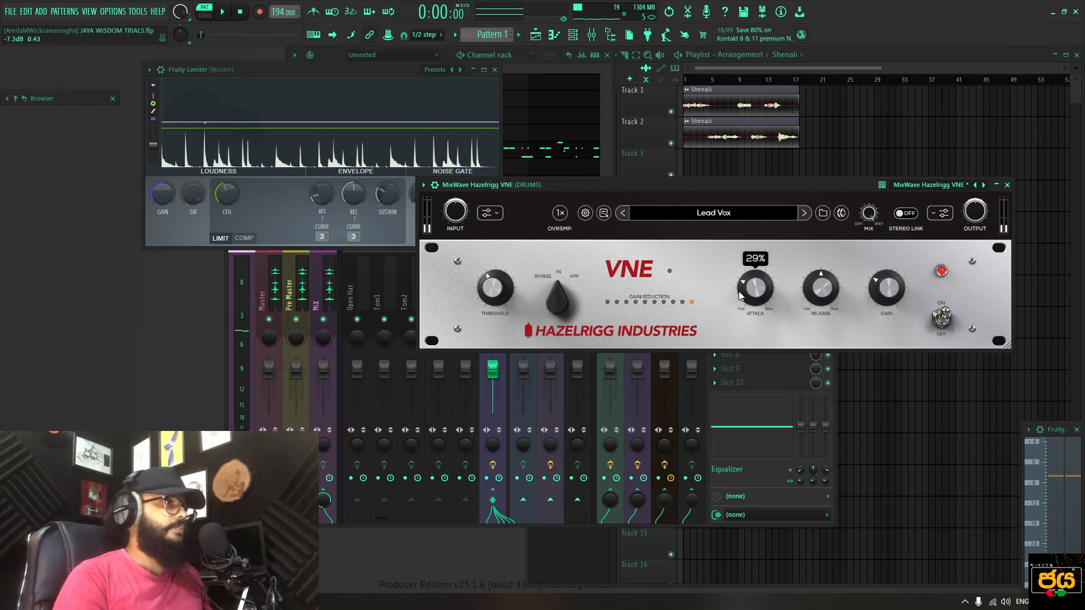